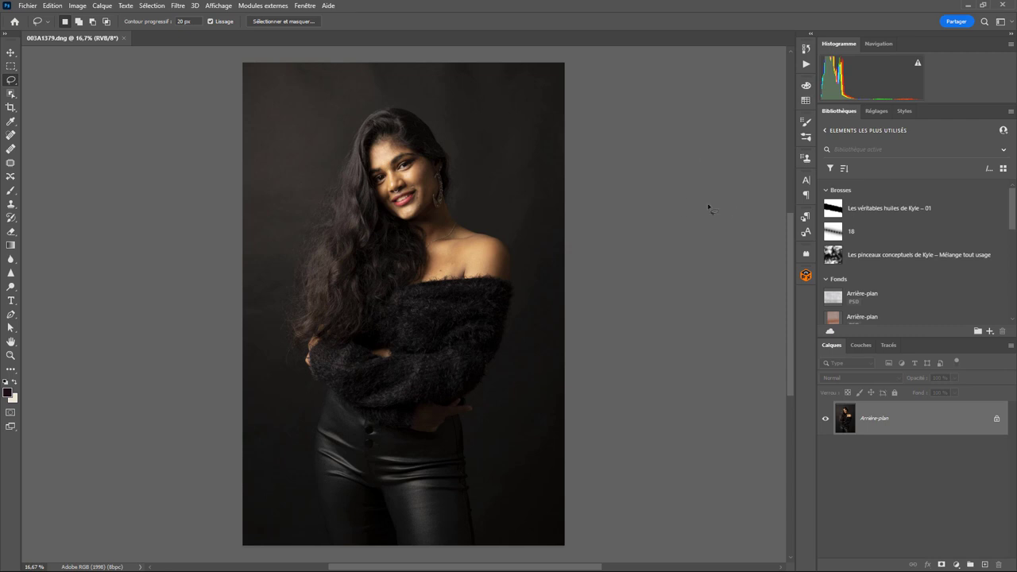
- Run Split Frequency from the middle-click Macros pad to create Original, Couleur and Texture layers
{"action": "middle_click", "coordinate": [680, 232]}
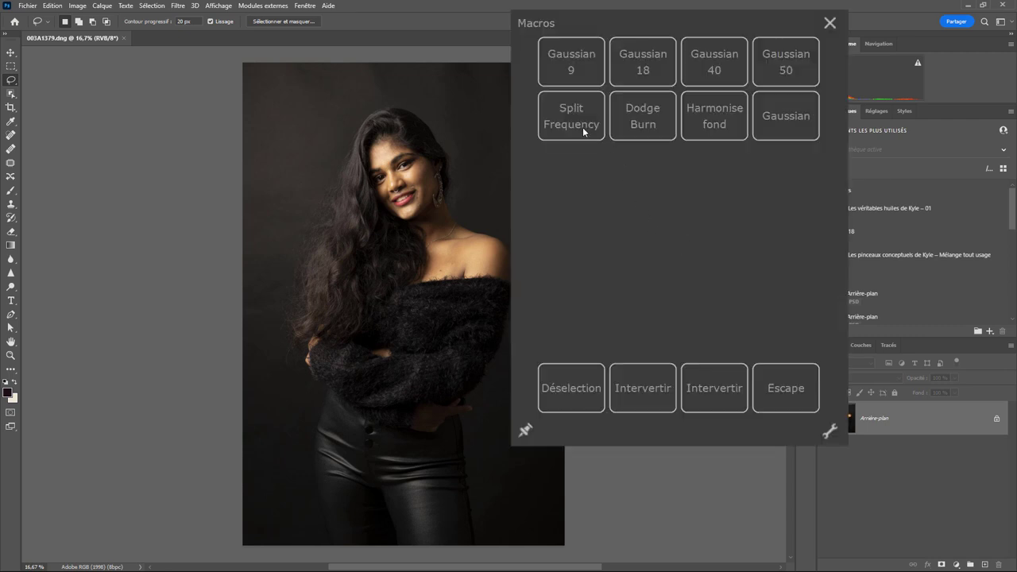
{"action": "left_click", "coordinate": [582, 129]}
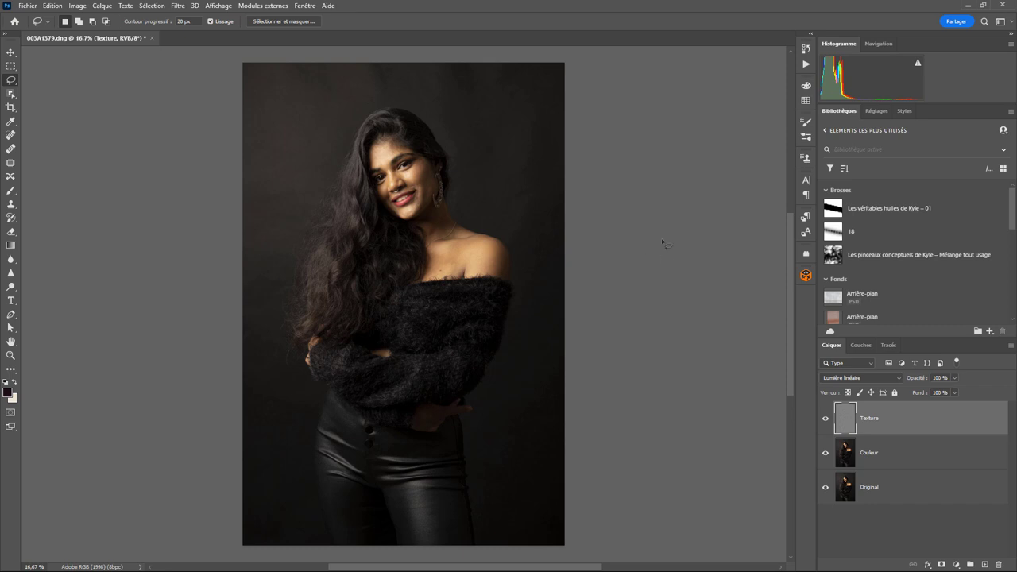
{"action": "middle_click", "coordinate": [653, 296]}
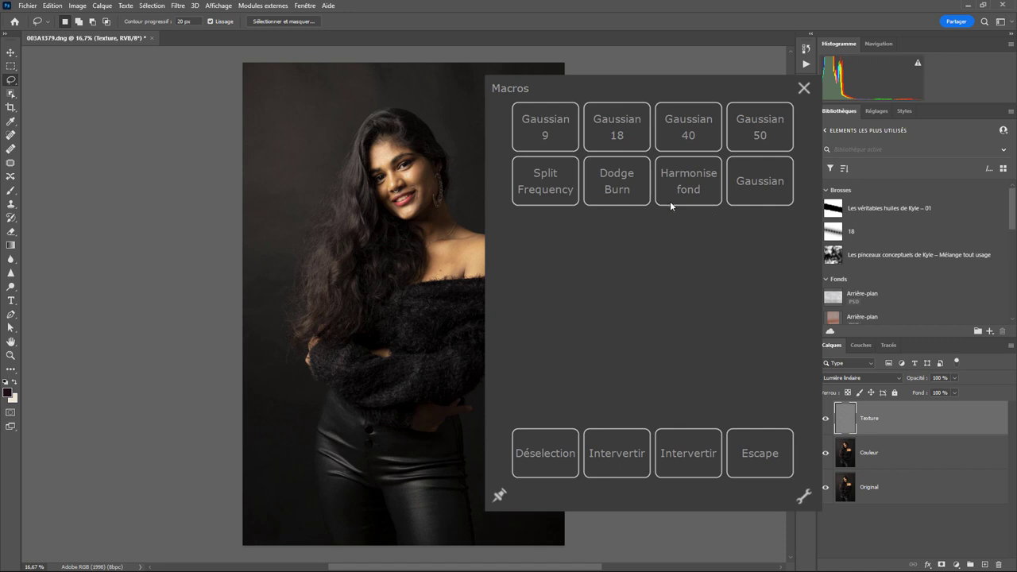
- Run Harmonise fond for the masked Fond flouté layer, then Dodge Burn for a dodge-and-burn layer
{"action": "left_click", "coordinate": [692, 187]}
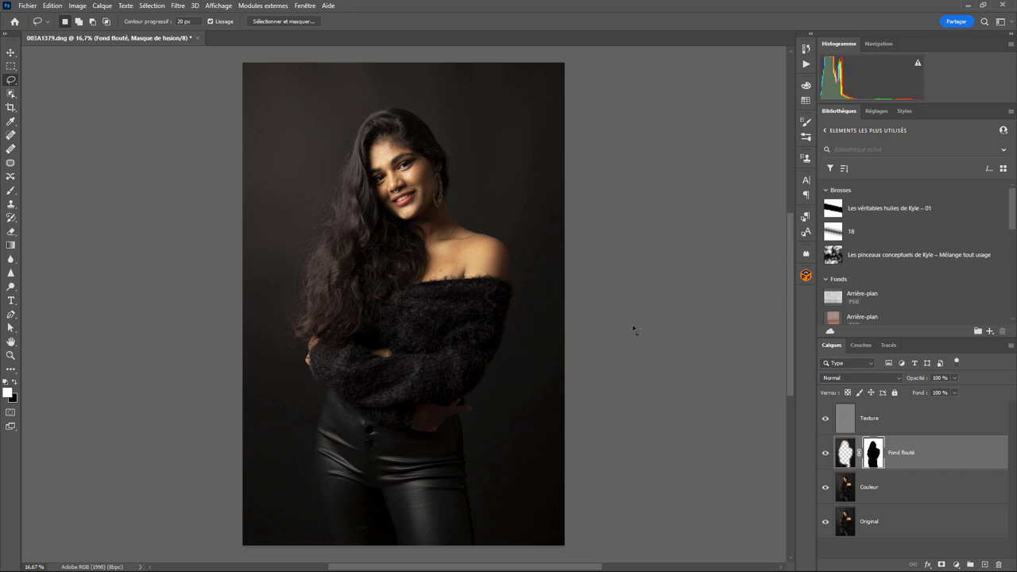
{"action": "middle_click", "coordinate": [681, 312]}
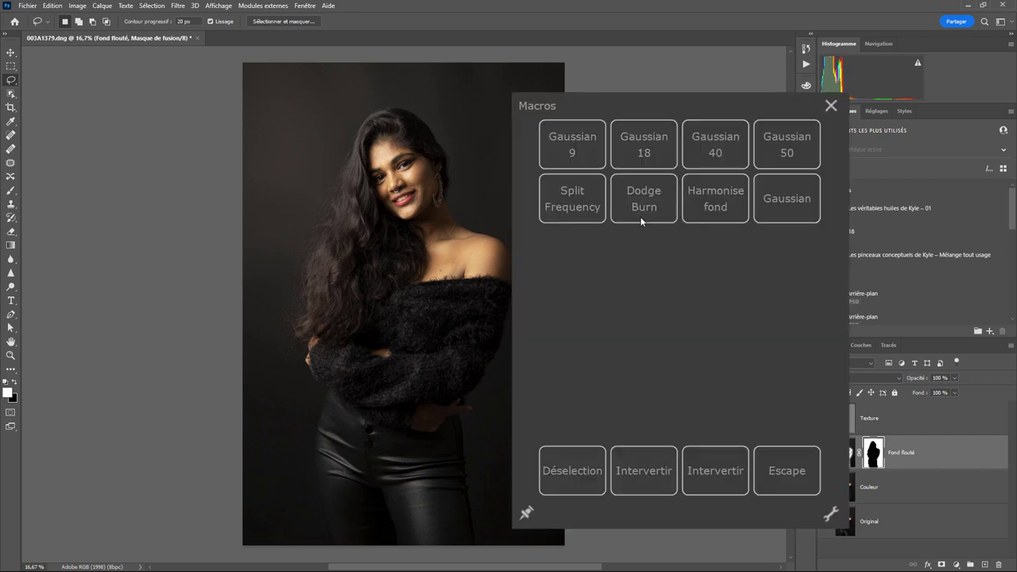
{"action": "left_click", "coordinate": [643, 219]}
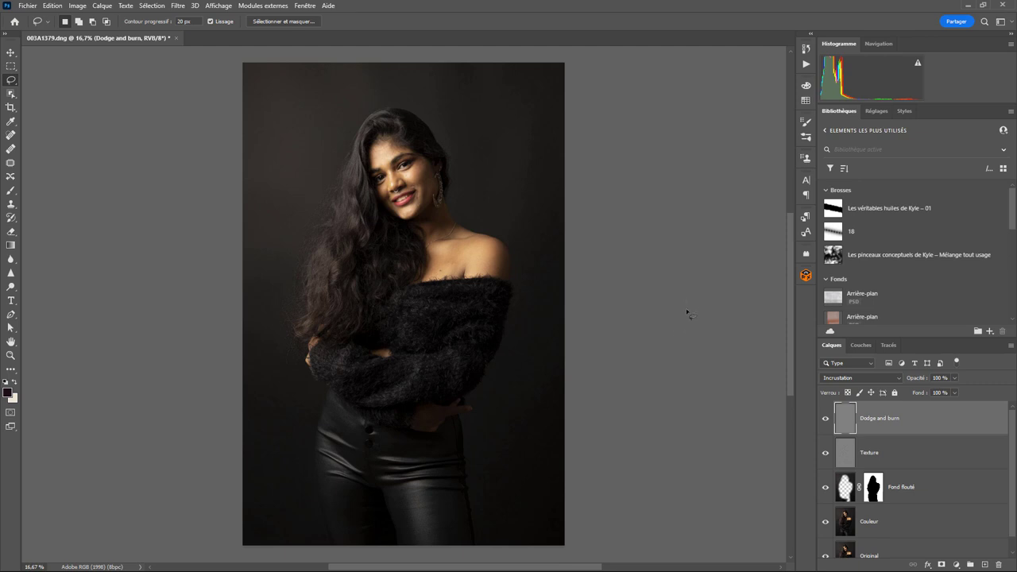
- Undo back to the single background layer and start recording a new action, Portrait OuiOuiPhoto
{"action": "key", "text": "ctrl+z"}
{"action": "key", "text": "ctrl+z"}
{"action": "key", "text": "ctrl+z"}
{"action": "key", "text": "ctrl+z"}
{"action": "key", "text": "ctrl+z"}
{"action": "key", "text": "ctrl+z"}
{"action": "key", "text": "ctrl+z"}
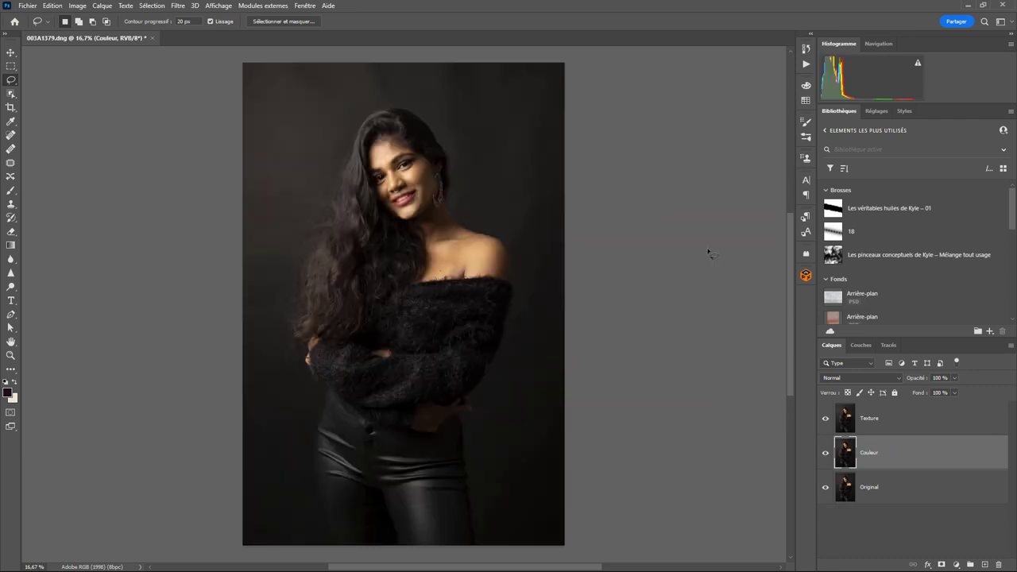
{"action": "key", "text": "ctrl+z"}
{"action": "key", "text": "ctrl+z"}
{"action": "key", "text": "ctrl+z"}
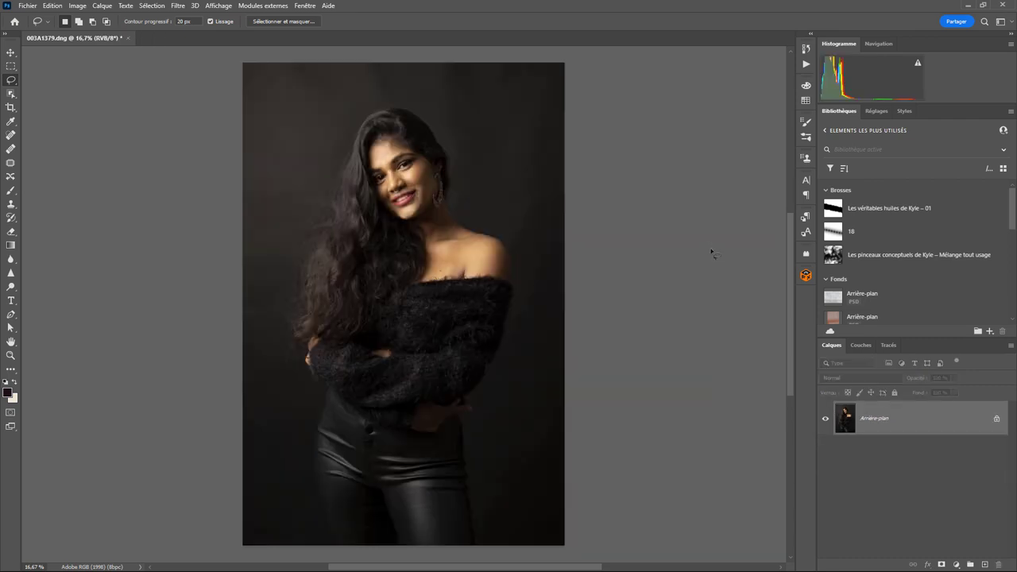
{"action": "left_click", "coordinate": [804, 67]}
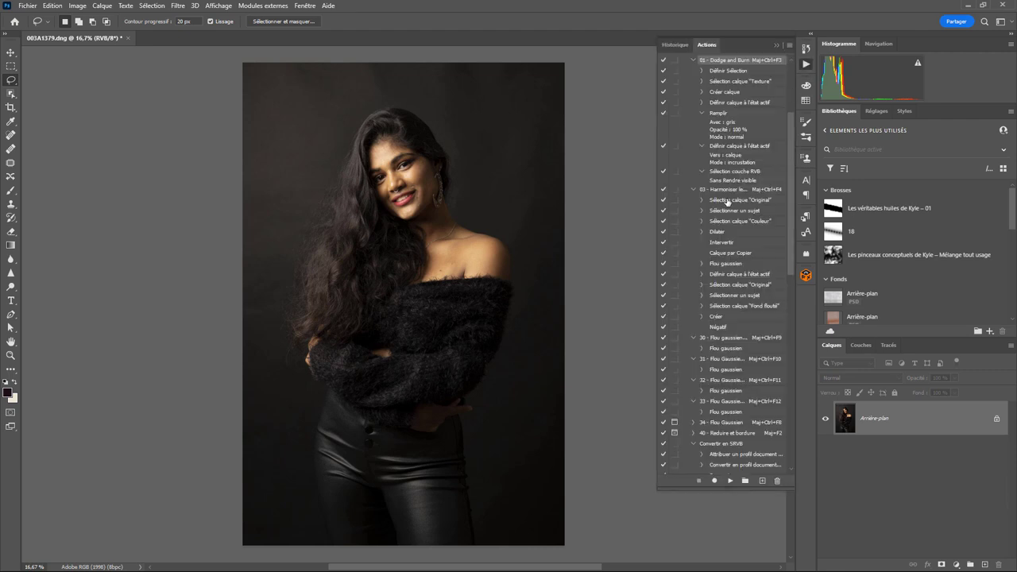
{"action": "left_click", "coordinate": [762, 481]}
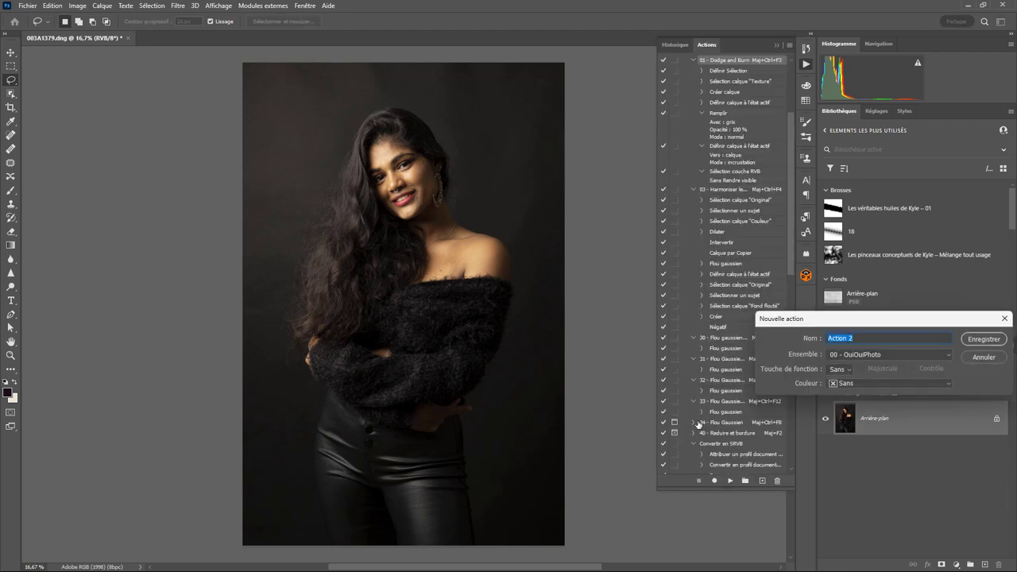
{"action": "type", "text": "Portrait OuiOuiPhoto"}
{"action": "left_click", "coordinate": [983, 339]}
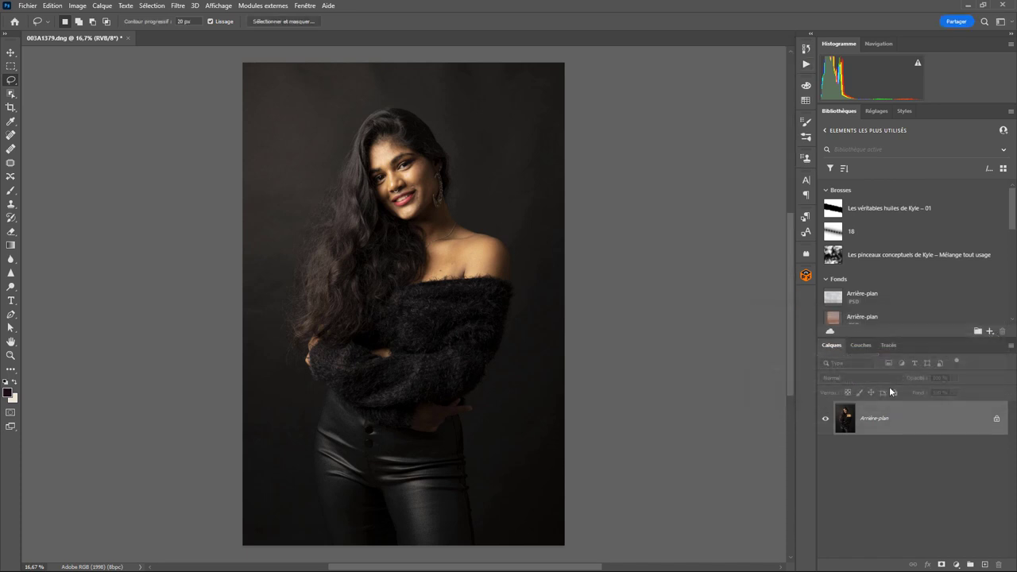
- Show the Actions panel and play 00 - Split Frequency into the recording
{"action": "left_click", "coordinate": [806, 66]}
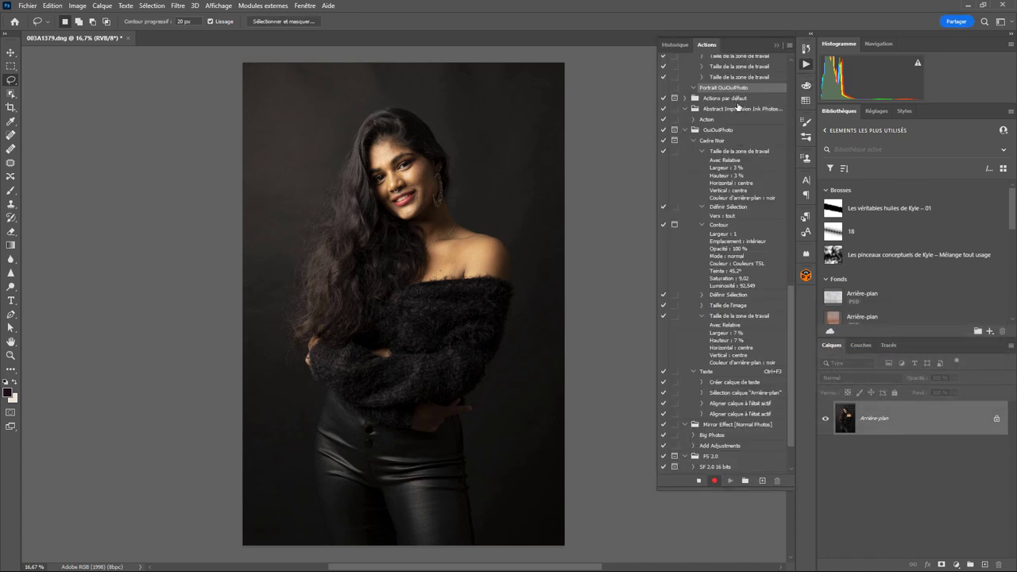
{"action": "left_click", "coordinate": [806, 64]}
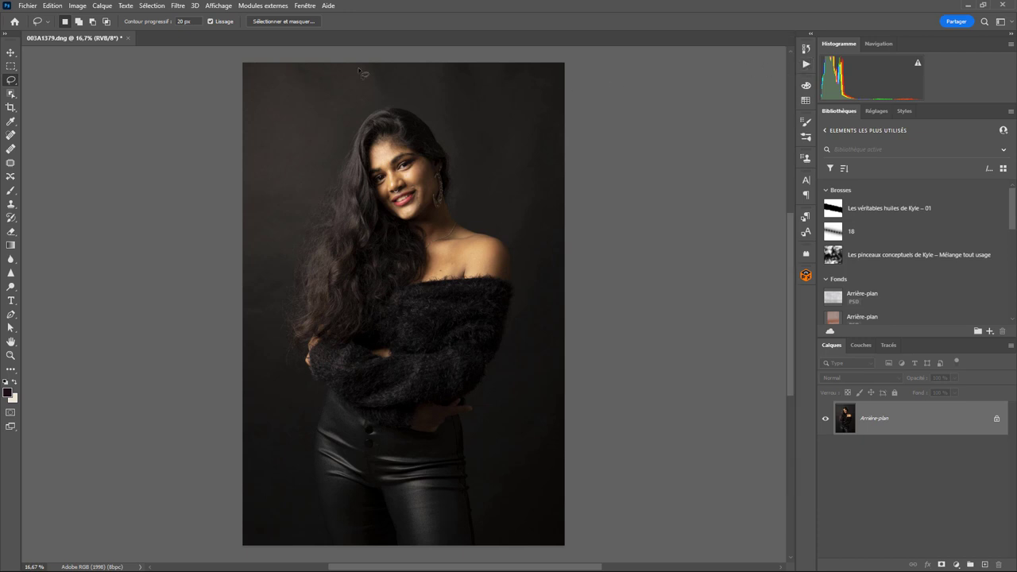
{"action": "left_click", "coordinate": [305, 7]}
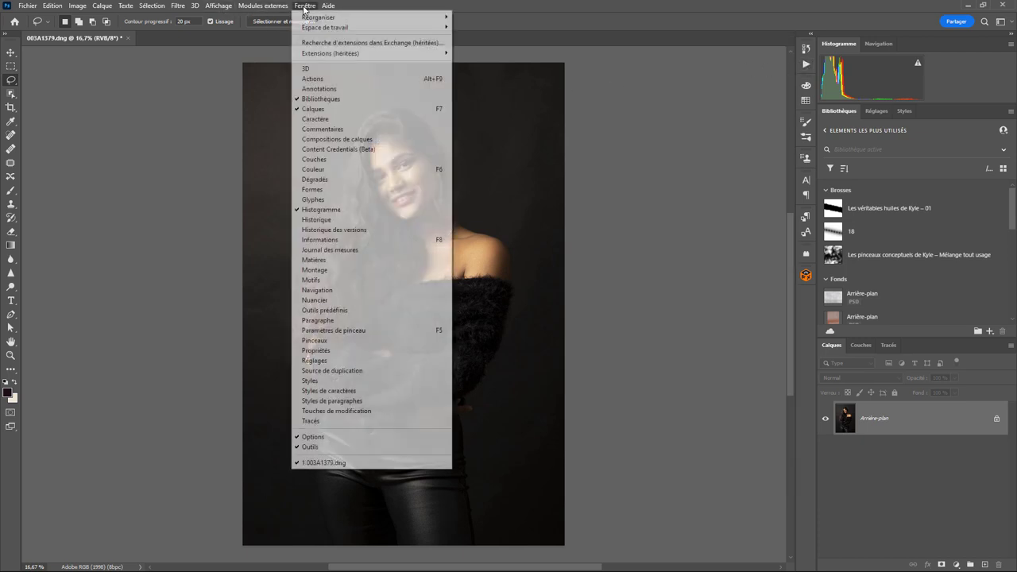
{"action": "left_click", "coordinate": [320, 80]}
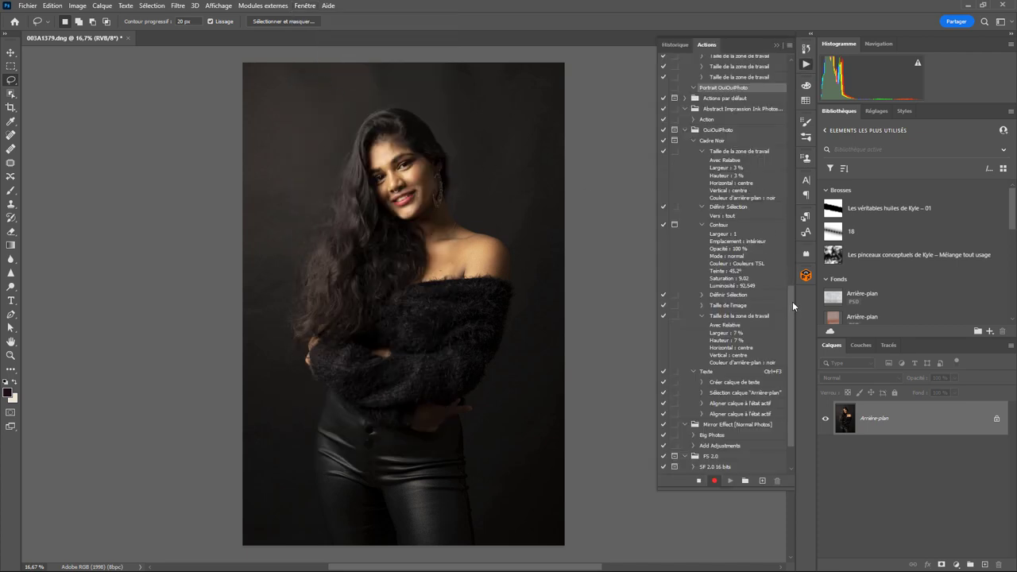
{"action": "left_click_drag", "start_coordinate": [793, 301], "coordinate": [789, 65]}
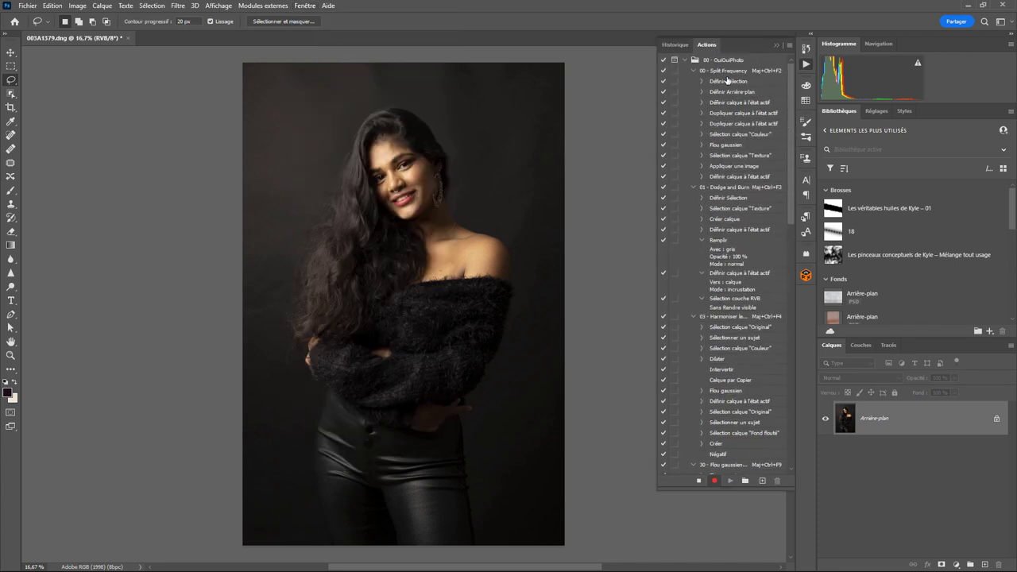
{"action": "left_click", "coordinate": [731, 72]}
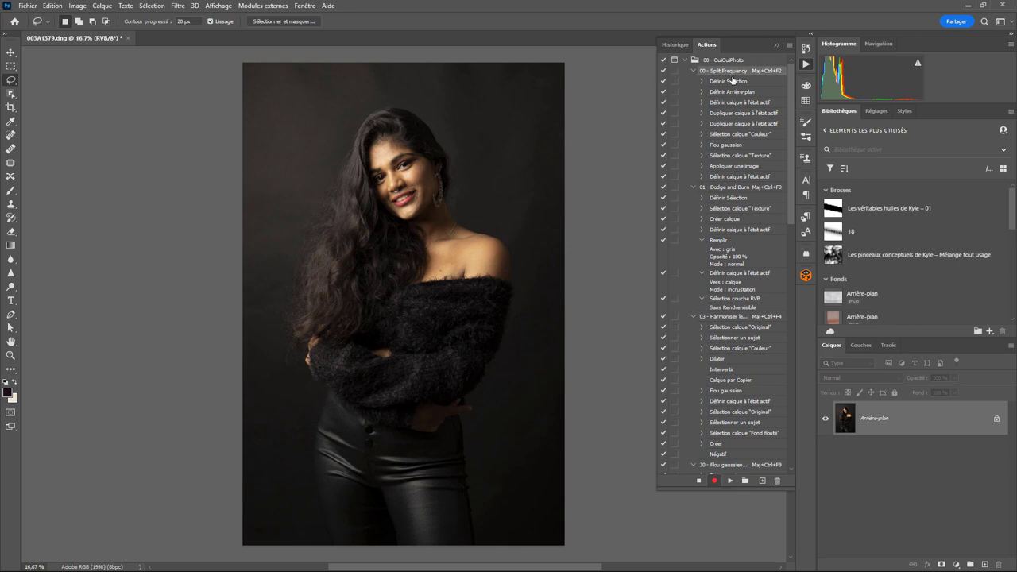
{"action": "left_click", "coordinate": [731, 481]}
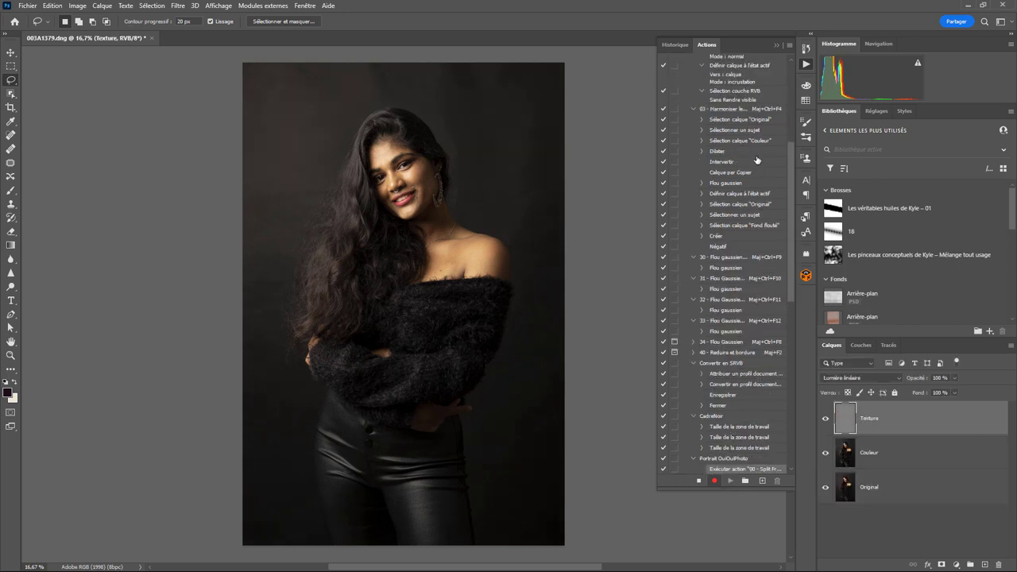
- Play 03 - Harmoniser and 01 - Dodge and Burn, then stop recording
{"action": "left_click", "coordinate": [736, 112]}
{"action": "left_click", "coordinate": [735, 482]}
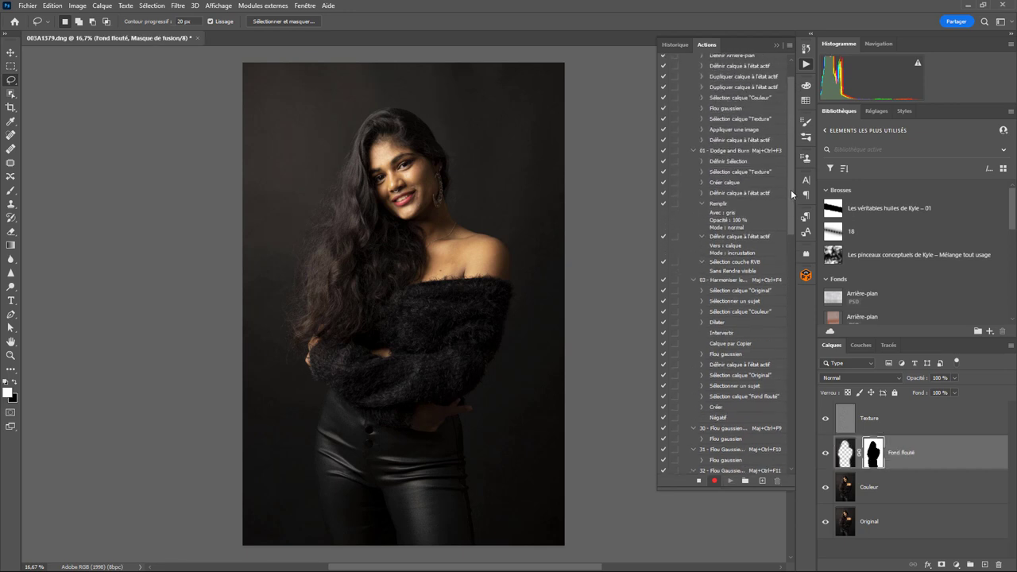
{"action": "left_click", "coordinate": [748, 148]}
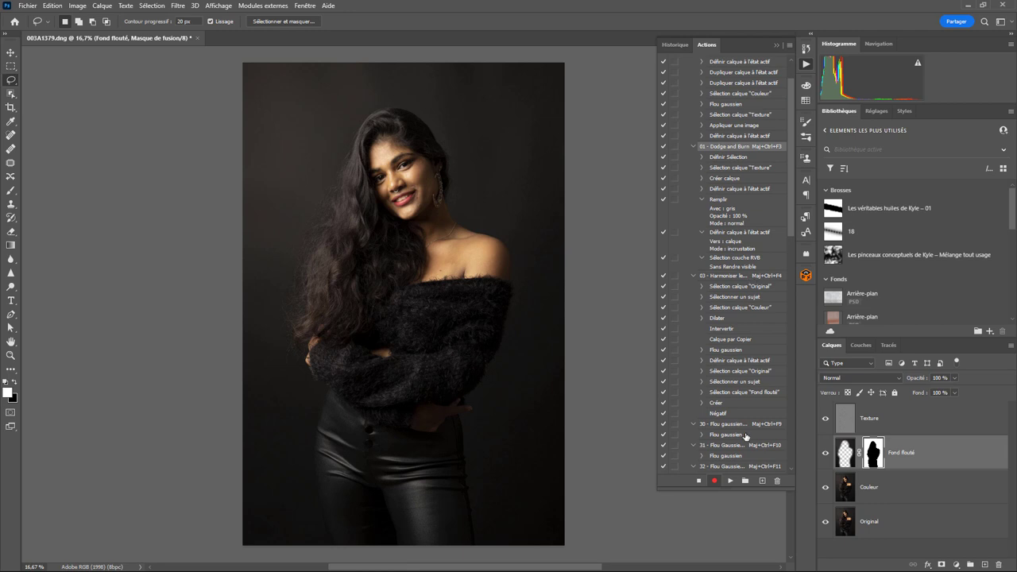
{"action": "left_click", "coordinate": [730, 481]}
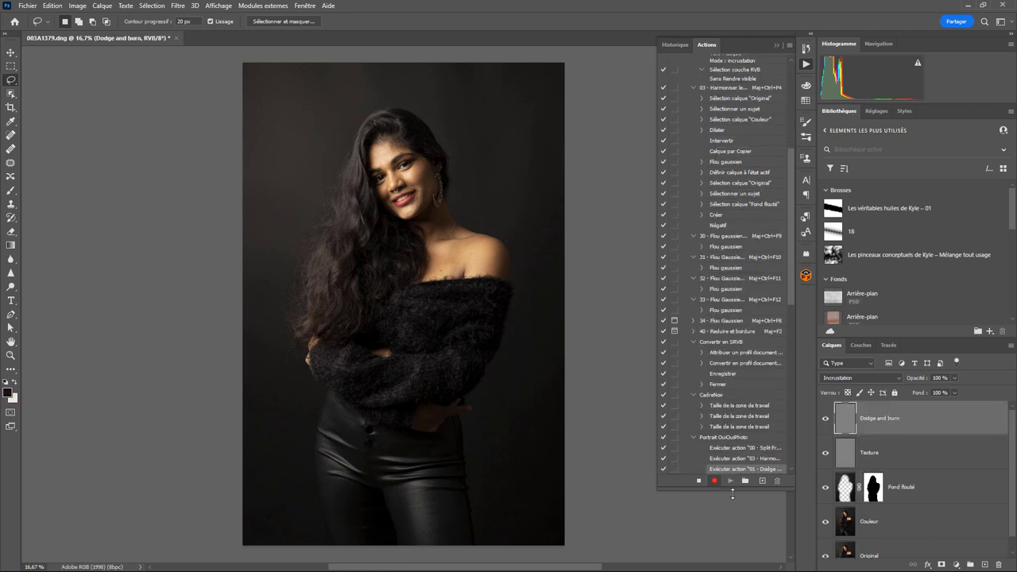
{"action": "left_click", "coordinate": [699, 481]}
{"action": "left_click_drag", "start_coordinate": [792, 278], "coordinate": [797, 357]}
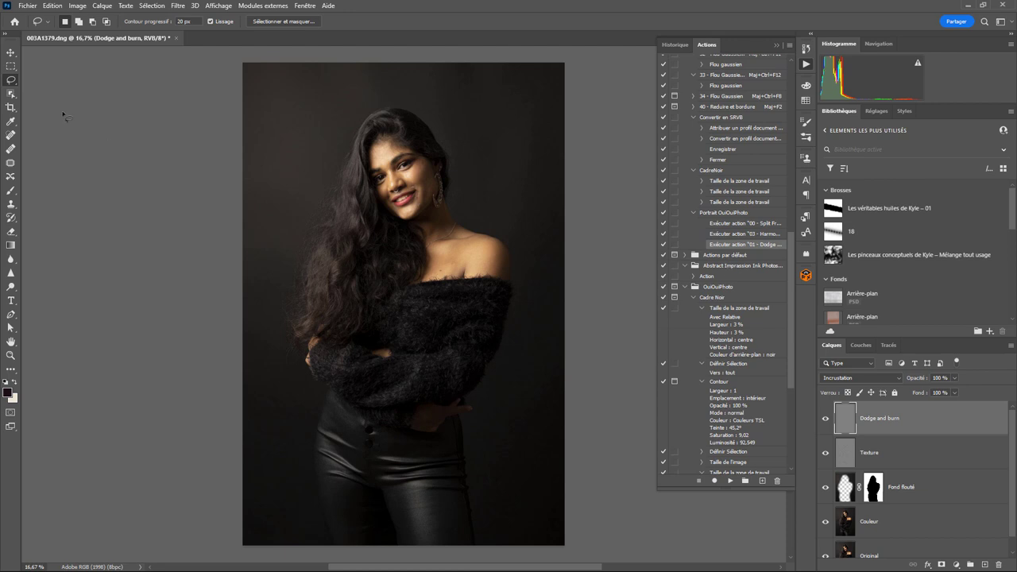
- Start a droplet via Fichier > Automatisation > Créer un droplet and choose its save location
{"action": "left_click", "coordinate": [29, 8]}
{"action": "left_click", "coordinate": [28, 7]}
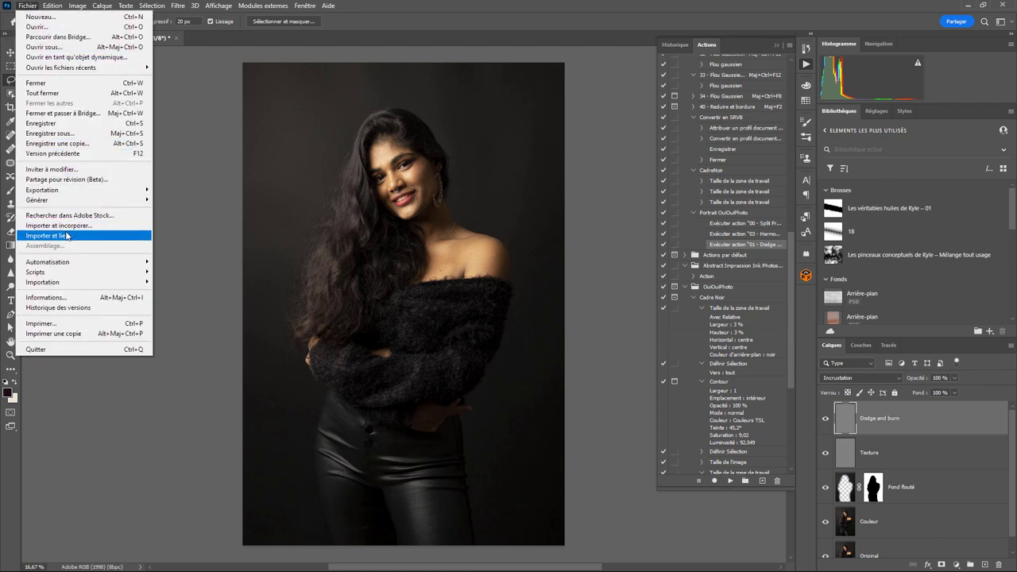
{"action": "mouse_move", "coordinate": [48, 262]}
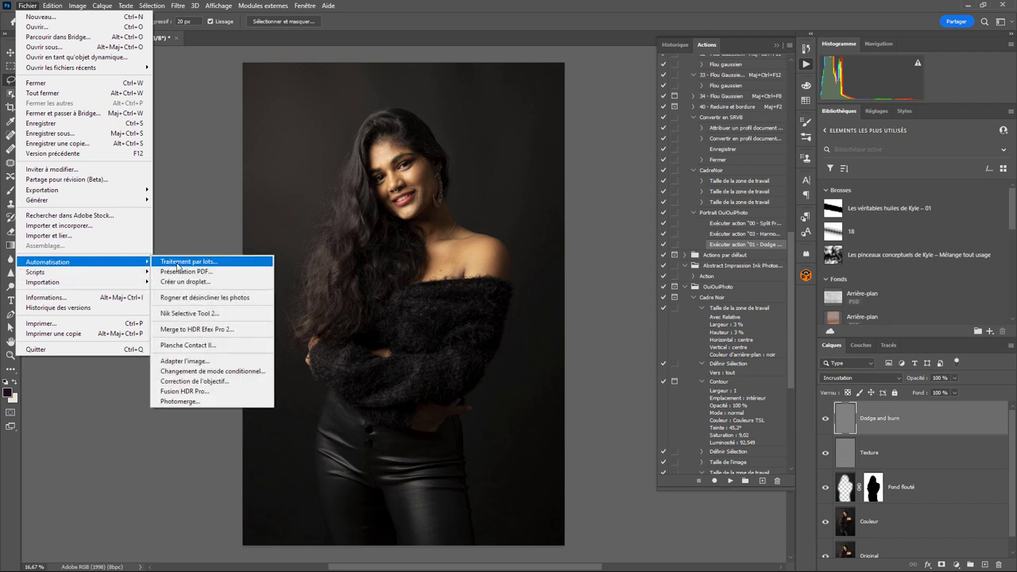
{"action": "left_click", "coordinate": [208, 282]}
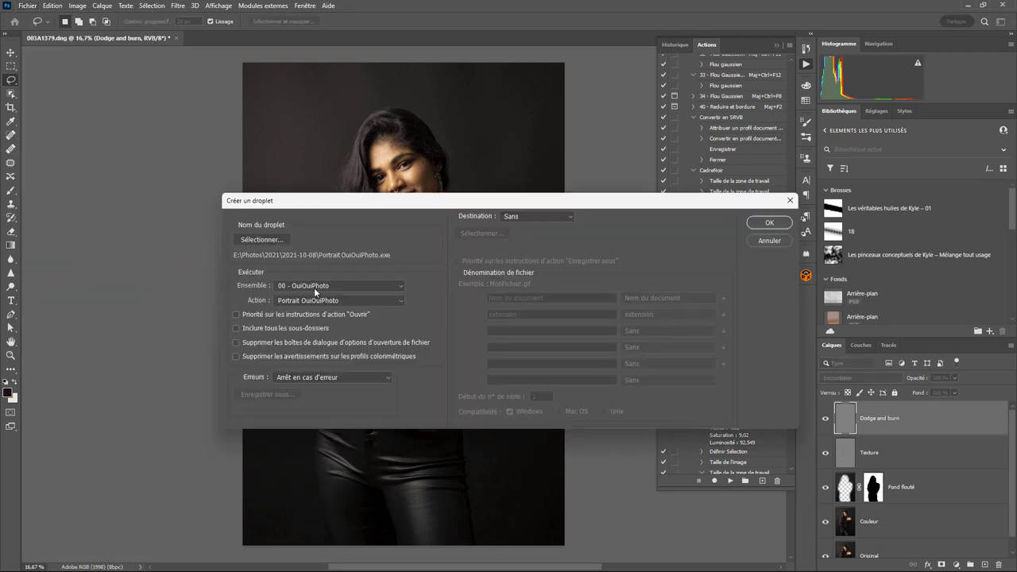
{"action": "left_click", "coordinate": [269, 240]}
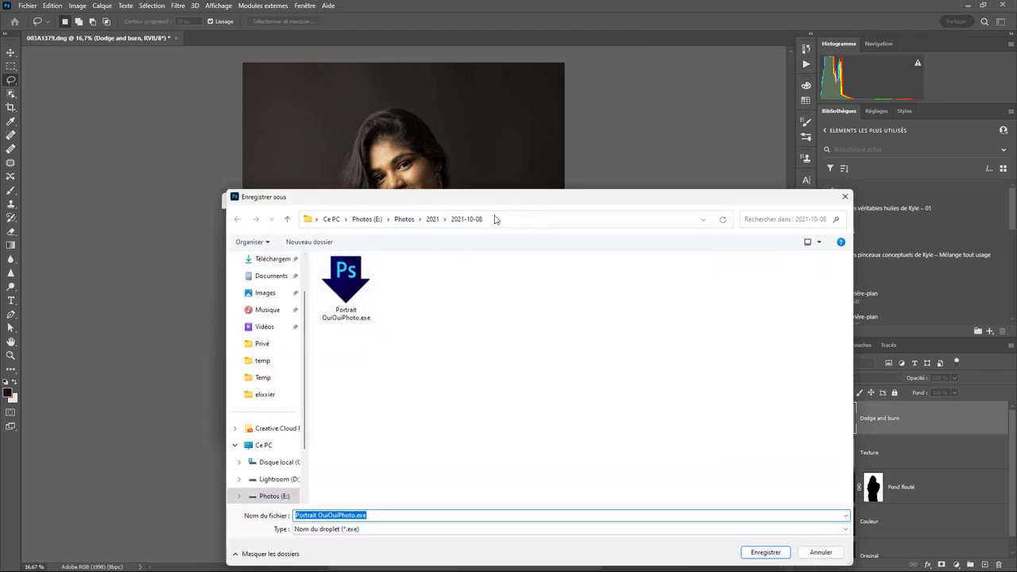
- Save the Portrait OuiOuiPhoto droplet into Lightroom's Export Actions folder and create it
{"action": "left_click", "coordinate": [496, 221]}
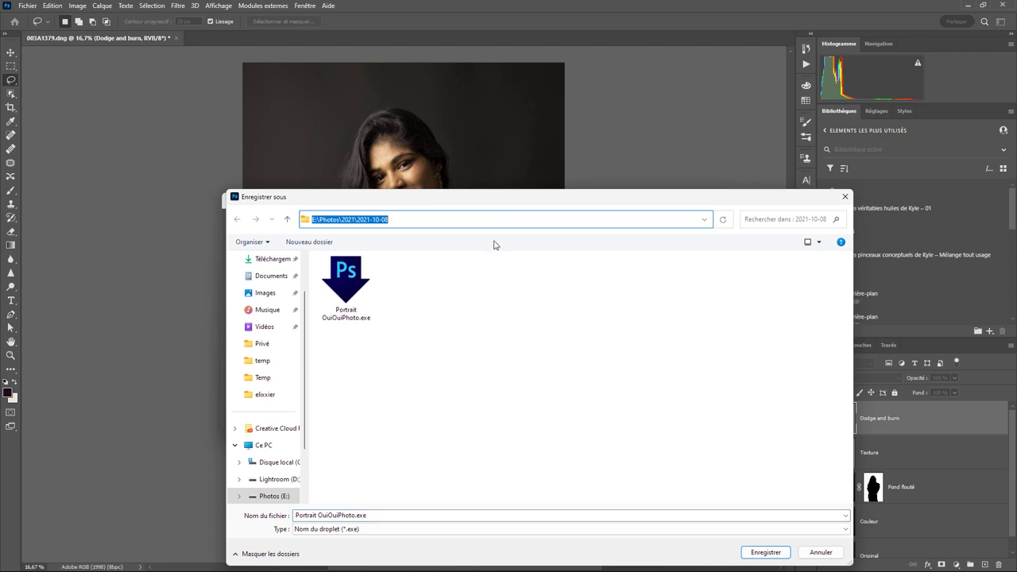
{"action": "type", "text": "C:\\Users\\OuiOuiPhoto\\AppData\\Roaming\\Adobe\\Lightroom\\Export Actions"}
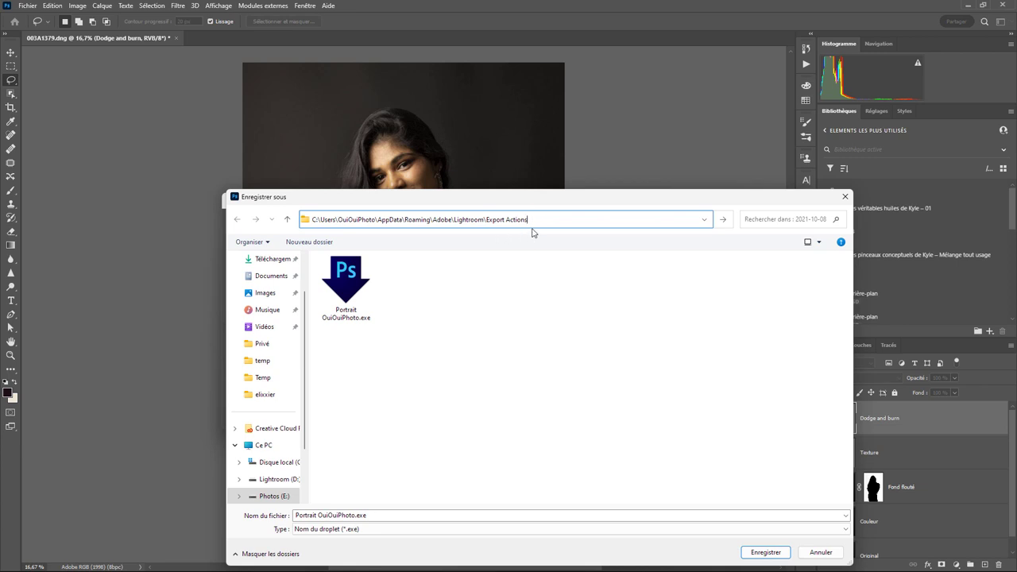
{"action": "key", "text": "Return"}
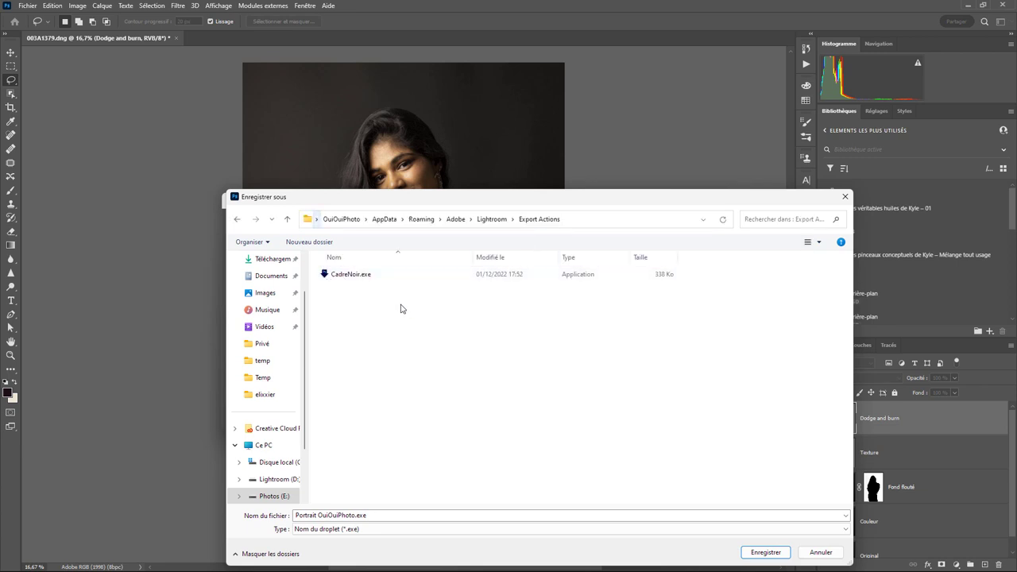
{"action": "left_click", "coordinate": [337, 529]}
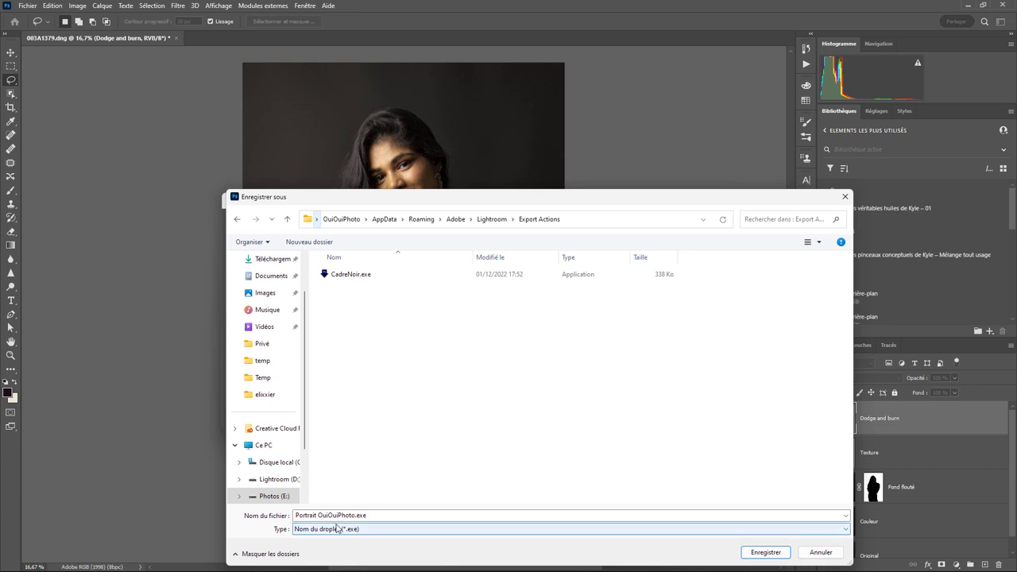
{"action": "left_click", "coordinate": [765, 551]}
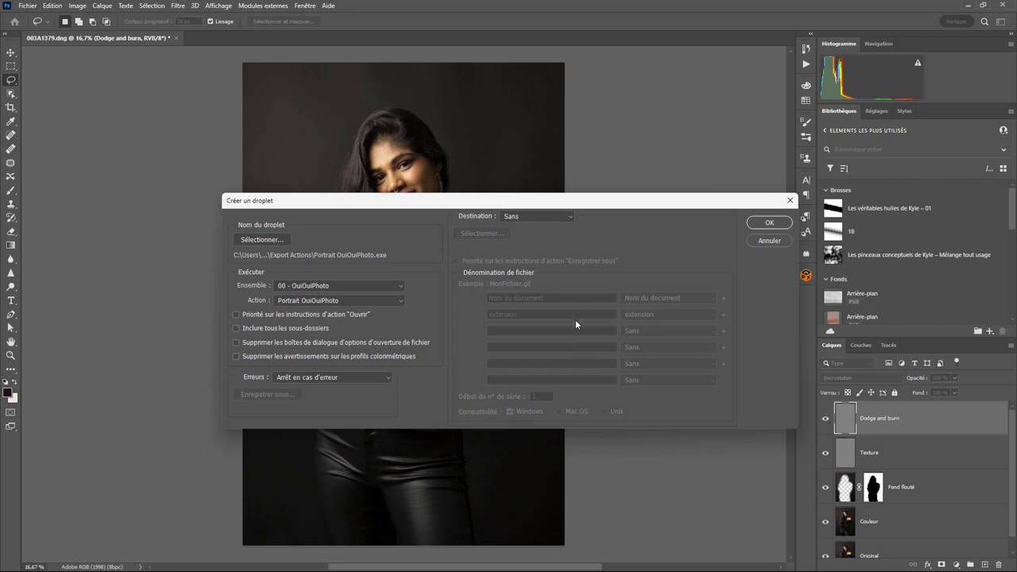
{"action": "left_click", "coordinate": [764, 224]}
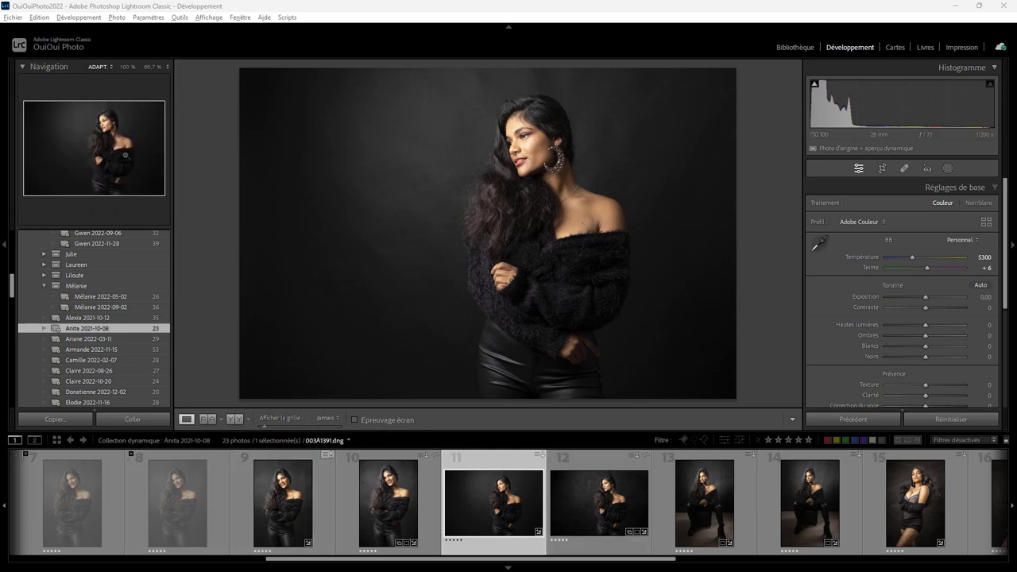
{"action": "left_click", "coordinate": [39, 17]}
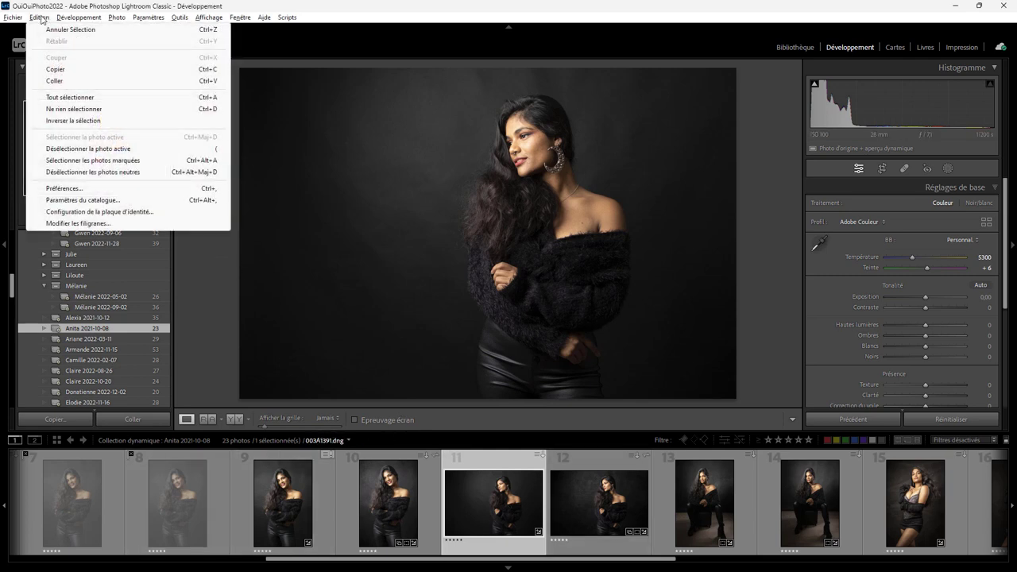
- Set the additional external editor to Portrait OuiOuiPhoto.exe with ProPhoto RVB colour space
{"action": "left_click", "coordinate": [90, 189]}
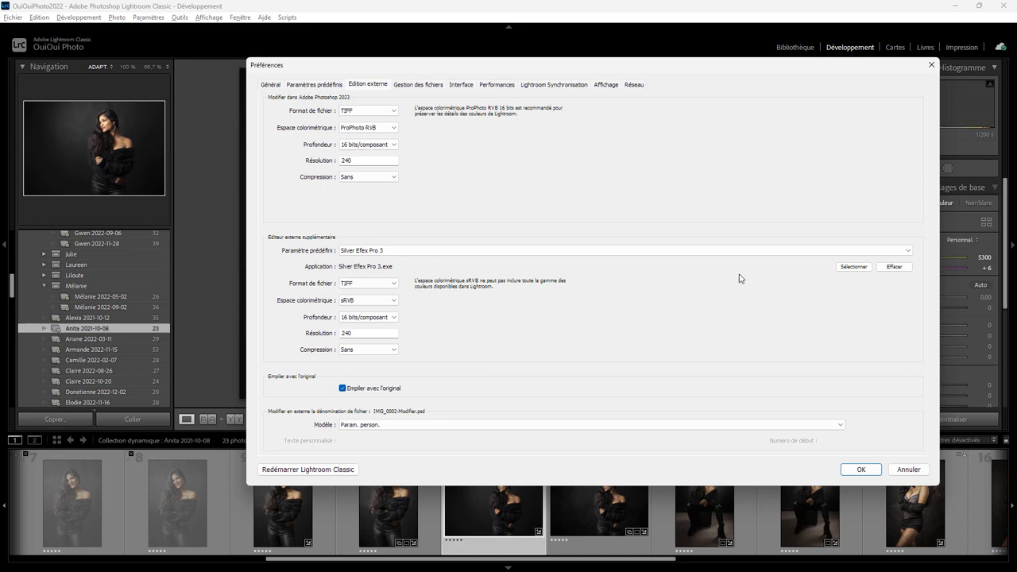
{"action": "left_click", "coordinate": [849, 269]}
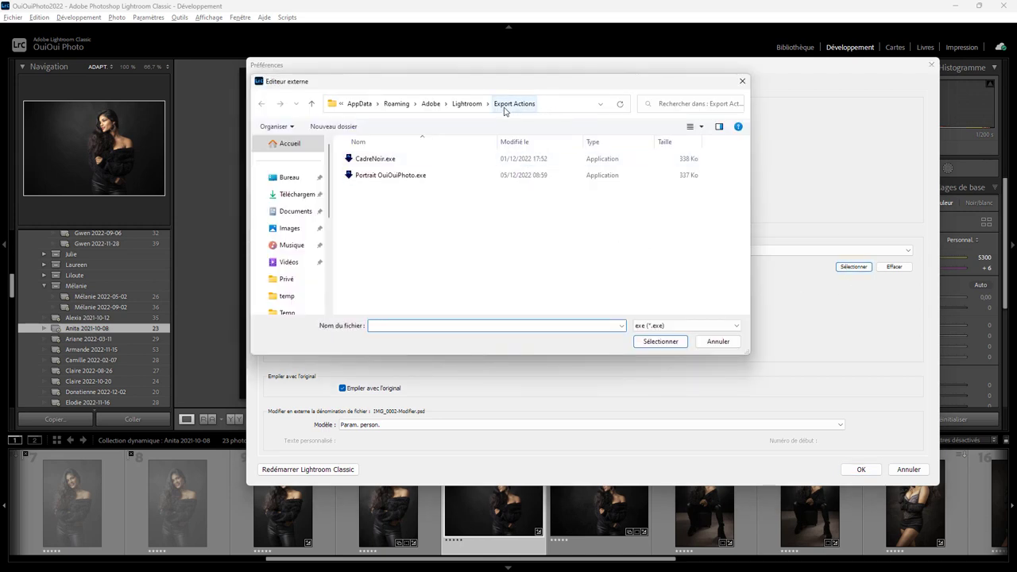
{"action": "left_click", "coordinate": [386, 176]}
{"action": "left_click", "coordinate": [654, 343]}
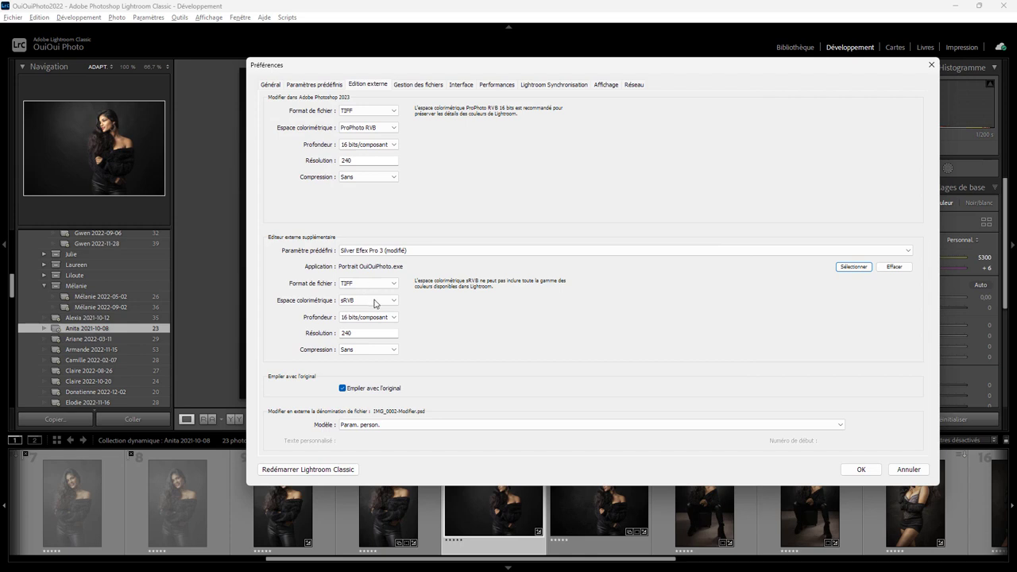
{"action": "left_click", "coordinate": [373, 300]}
{"action": "left_click", "coordinate": [353, 314]}
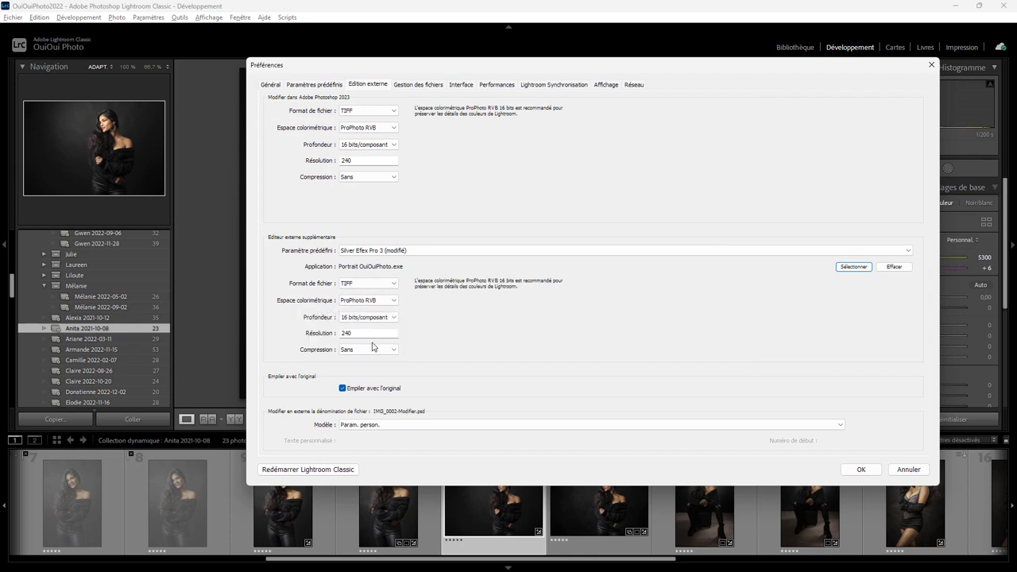
{"action": "left_click", "coordinate": [416, 253]}
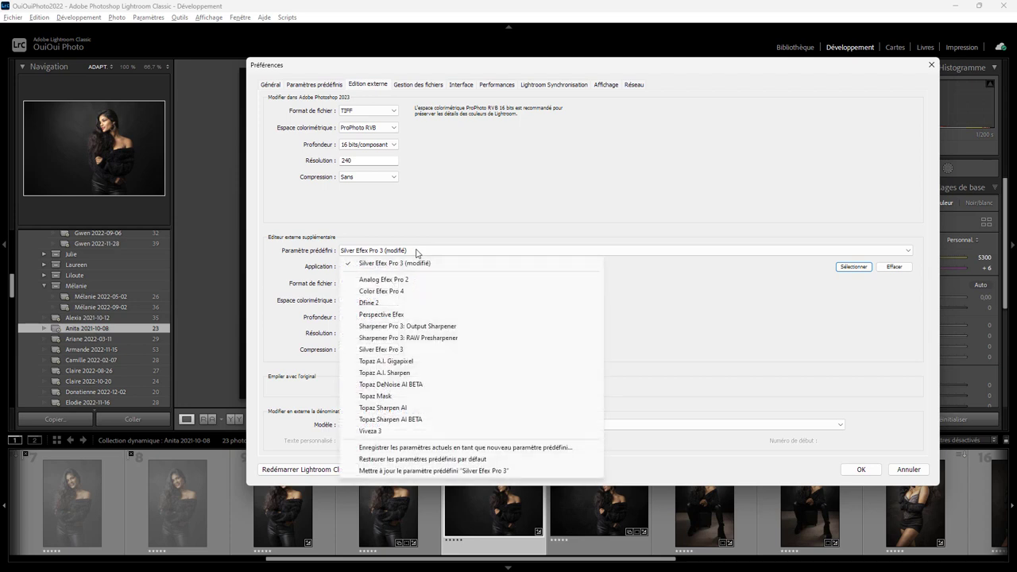
- Save the editor settings as preset Portrait OuiOuiPhoto, reselect Color Efex Pro 4, and close preferences
{"action": "left_click", "coordinate": [424, 448]}
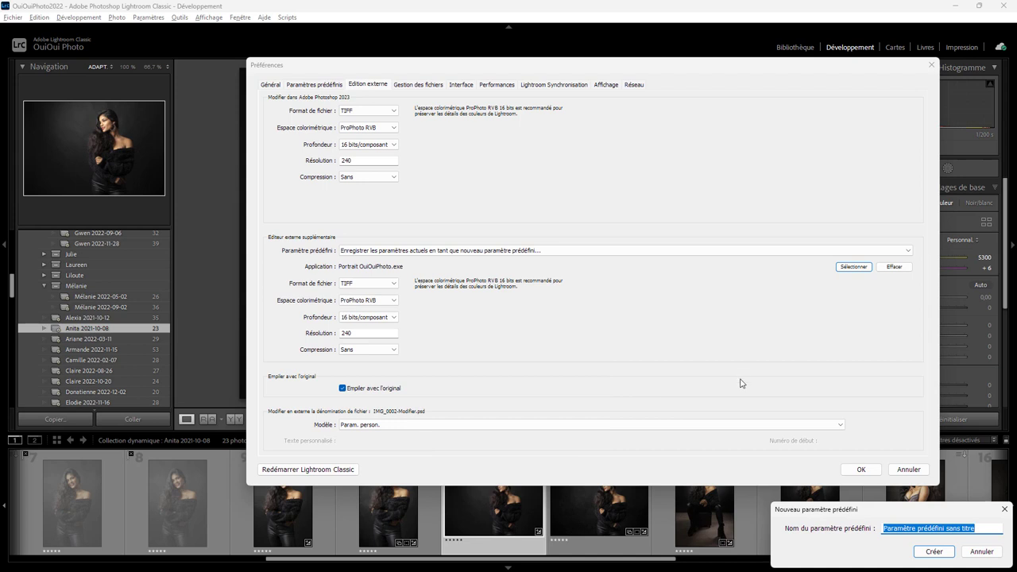
{"action": "type", "text": "Portr"}
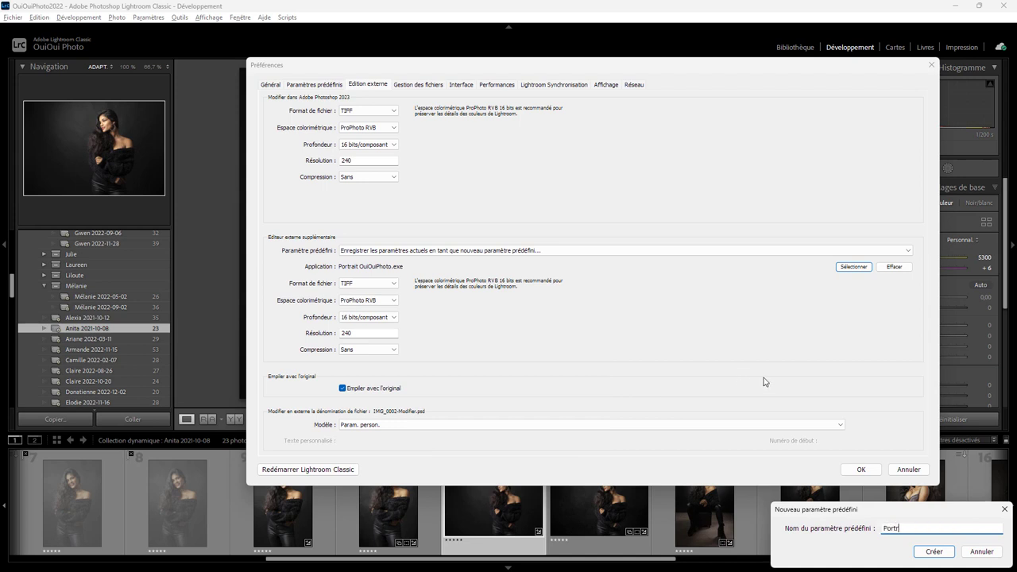
{"action": "type", "text": "Ou"}
{"action": "type", "text": "oto"}
{"action": "left_click", "coordinate": [928, 552]}
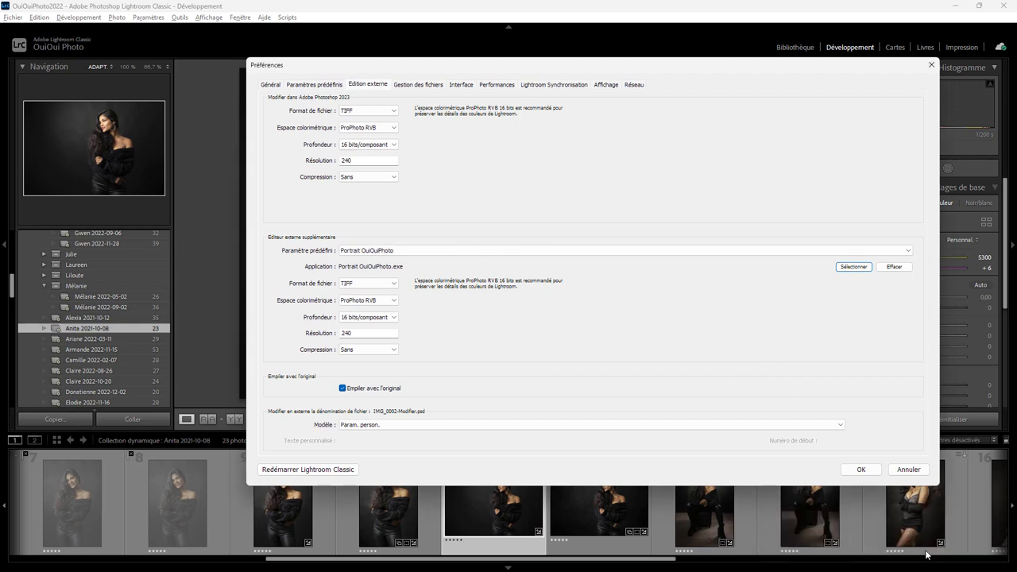
{"action": "left_click", "coordinate": [426, 251]}
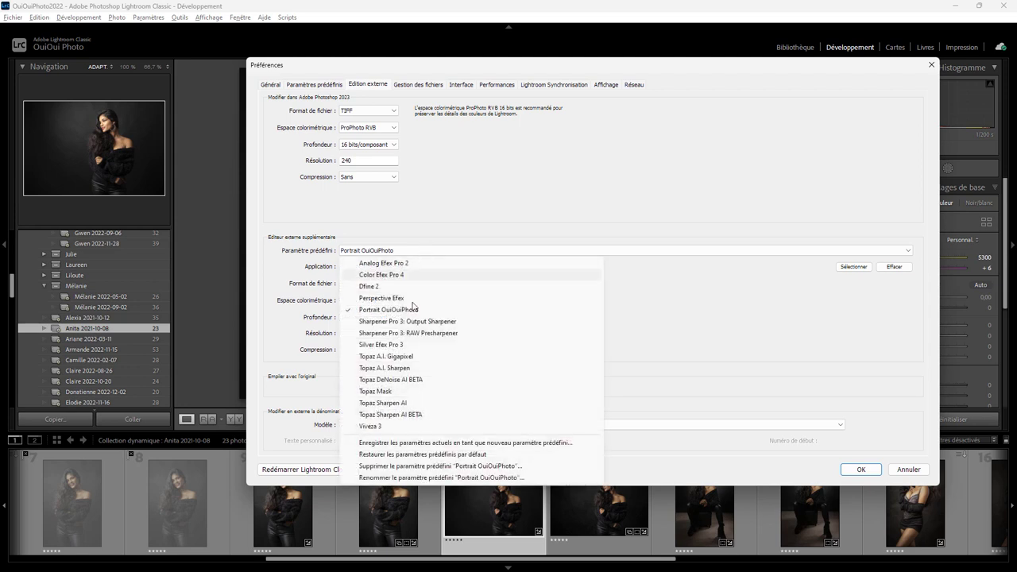
{"action": "left_click", "coordinate": [417, 274]}
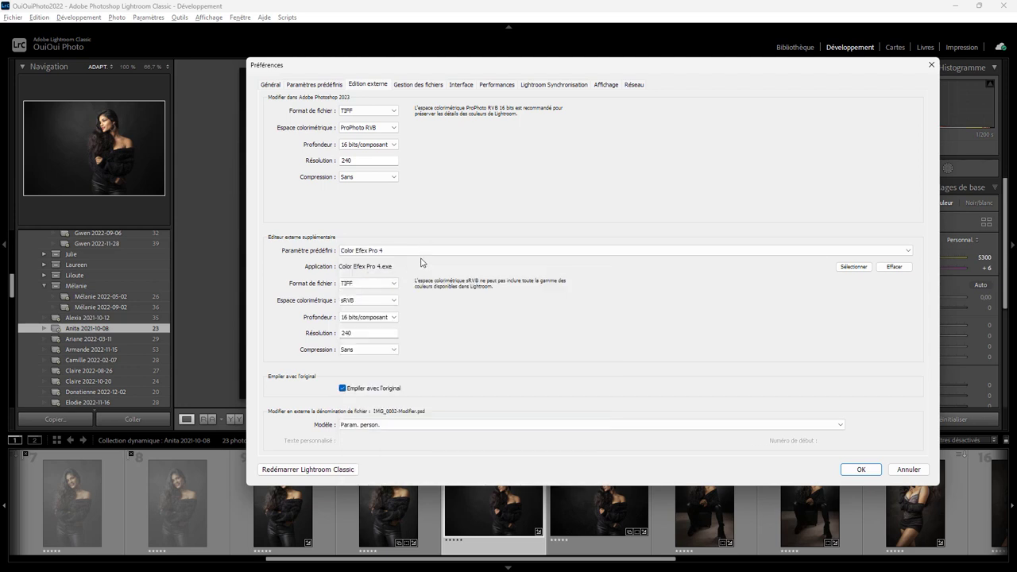
{"action": "left_click", "coordinate": [860, 472]}
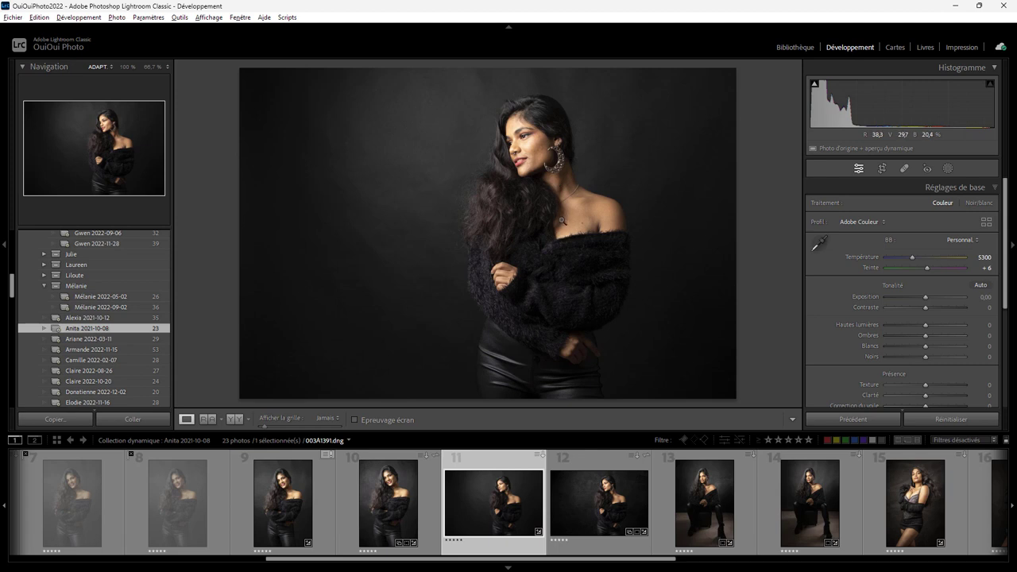
- Edit the Anita portrait in Portrait OuiOuiPhoto as a copy with Lightroom corrections
{"action": "right_click", "coordinate": [515, 189]}
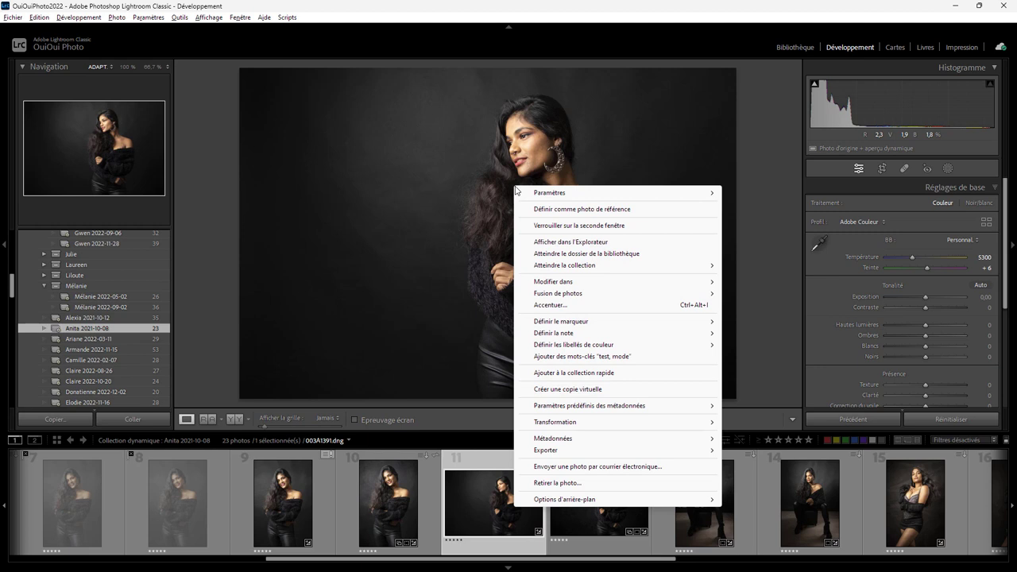
{"action": "mouse_move", "coordinate": [553, 281]}
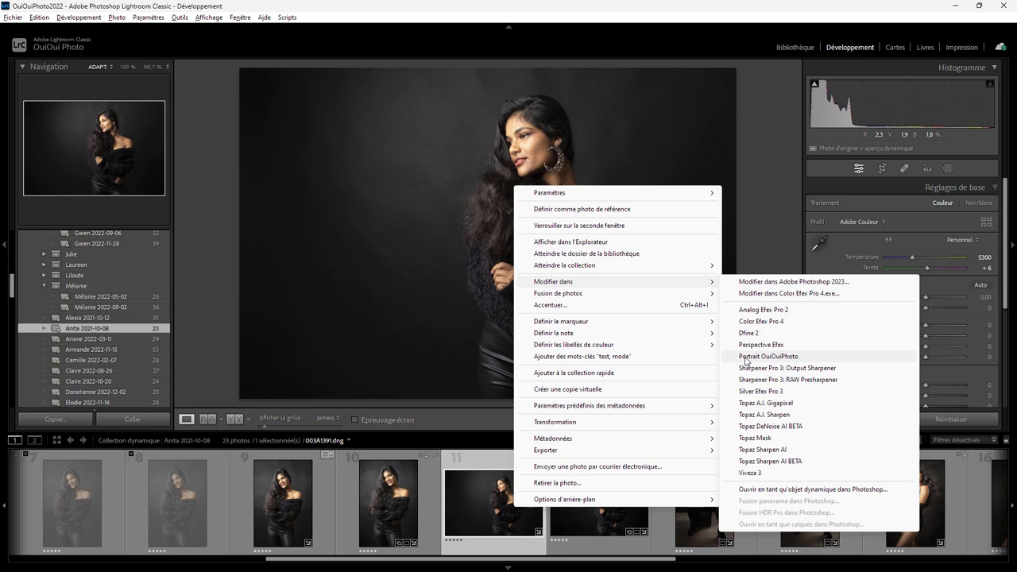
{"action": "left_click", "coordinate": [768, 356]}
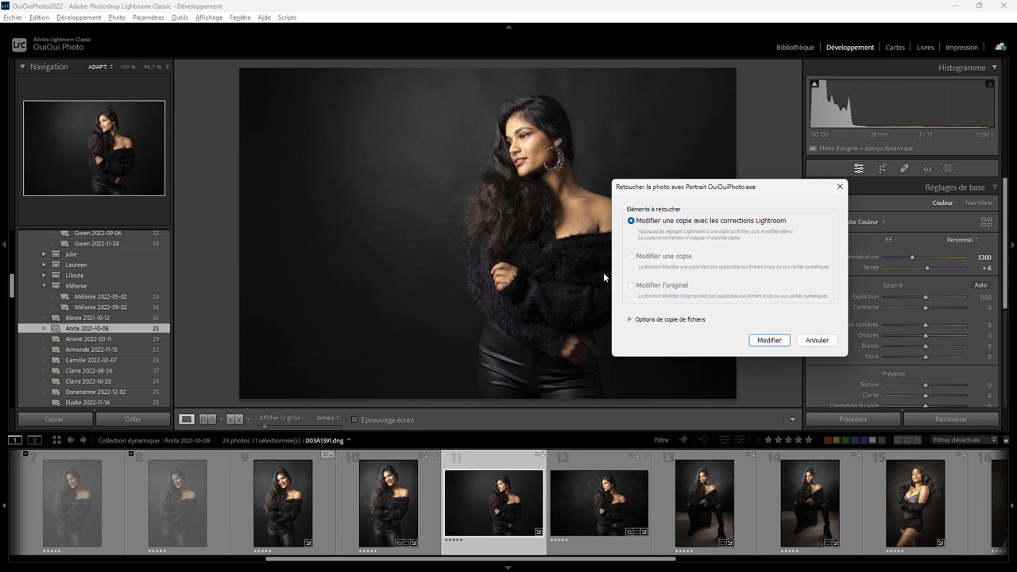
{"action": "left_click", "coordinate": [769, 340]}
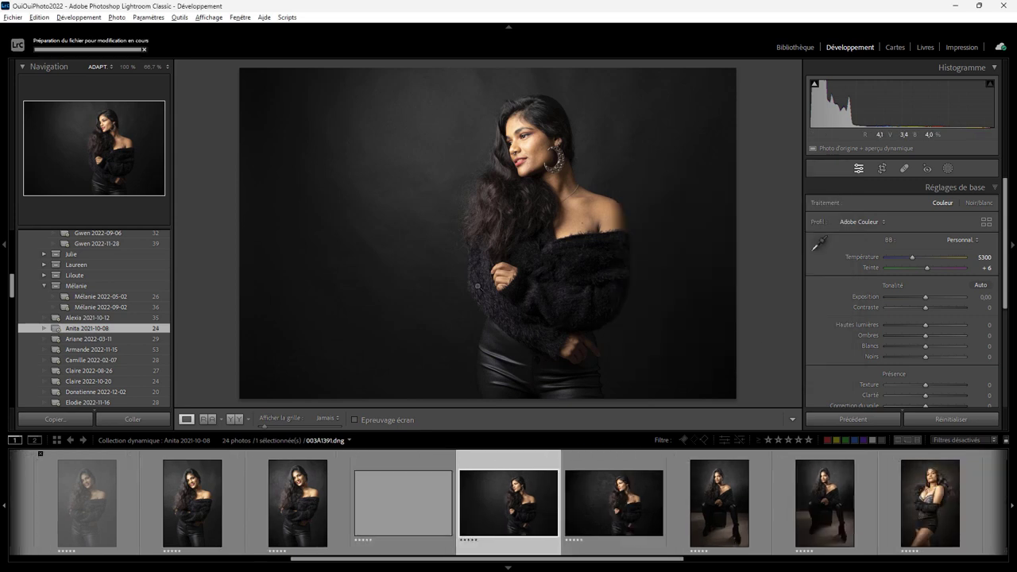
- Check the droplet running via Alt+Tab, then return to Lightroom to see Portrait071.tif
{"action": "key", "text": "alt+Tab"}
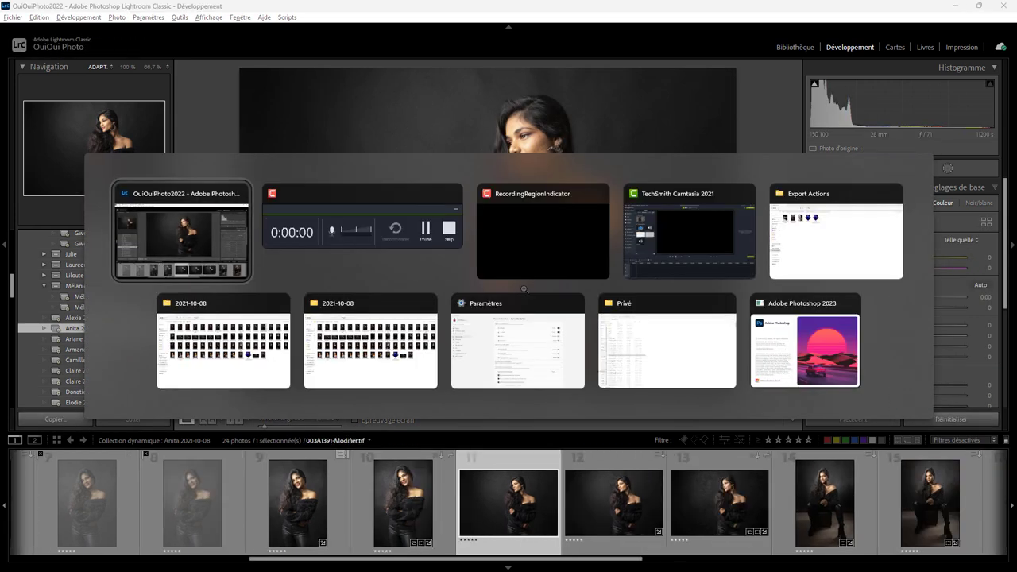
{"action": "key", "text": "Tab"}
{"action": "key", "text": "Tab"}
{"action": "key", "text": "Tab"}
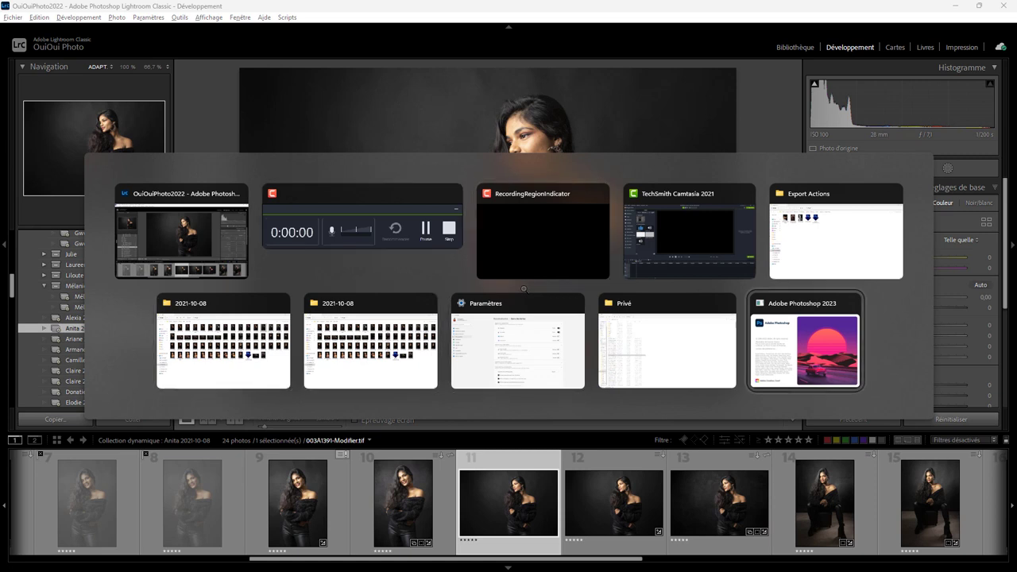
{"action": "key", "text": "Escape"}
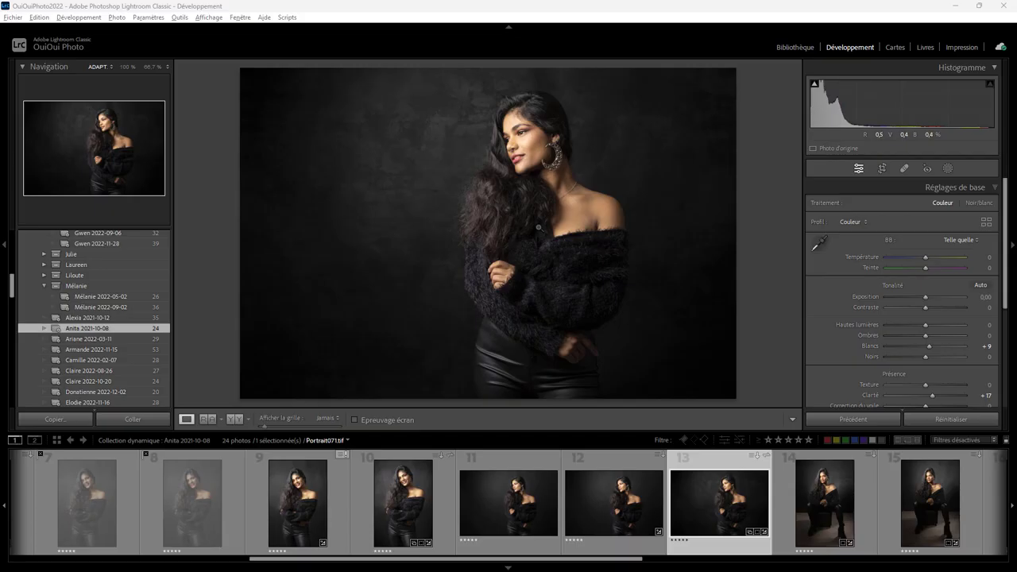
- Export the portrait with the Temp 2048px preset, running the CadreNoir droplet after export
{"action": "right_click", "coordinate": [523, 181]}
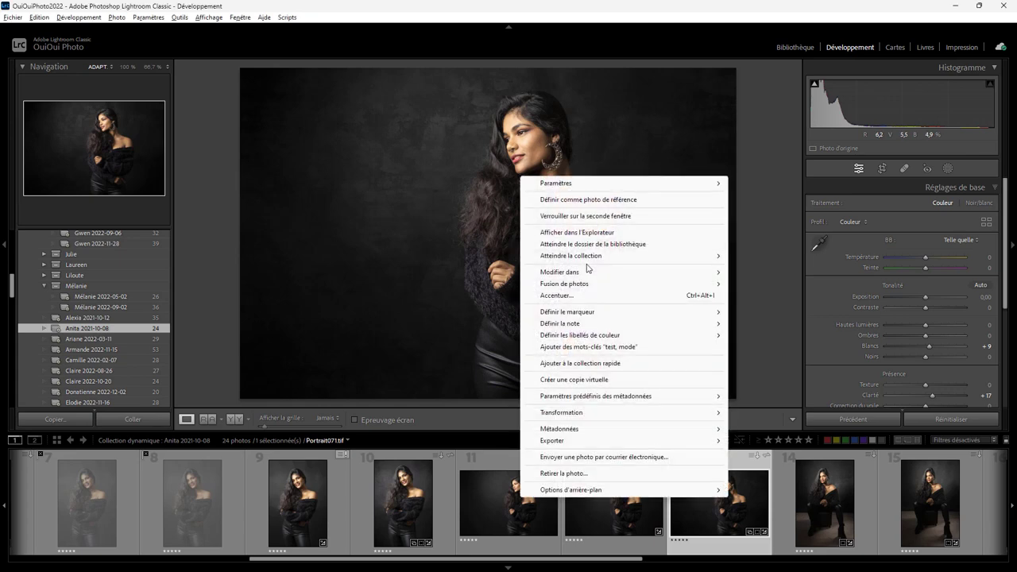
{"action": "mouse_move", "coordinate": [552, 440]}
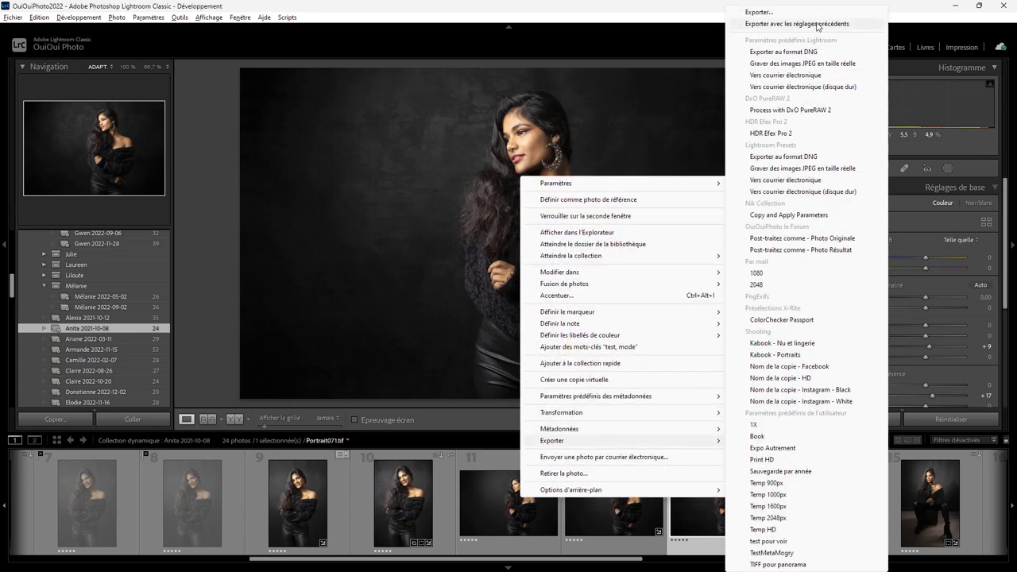
{"action": "left_click", "coordinate": [762, 12]}
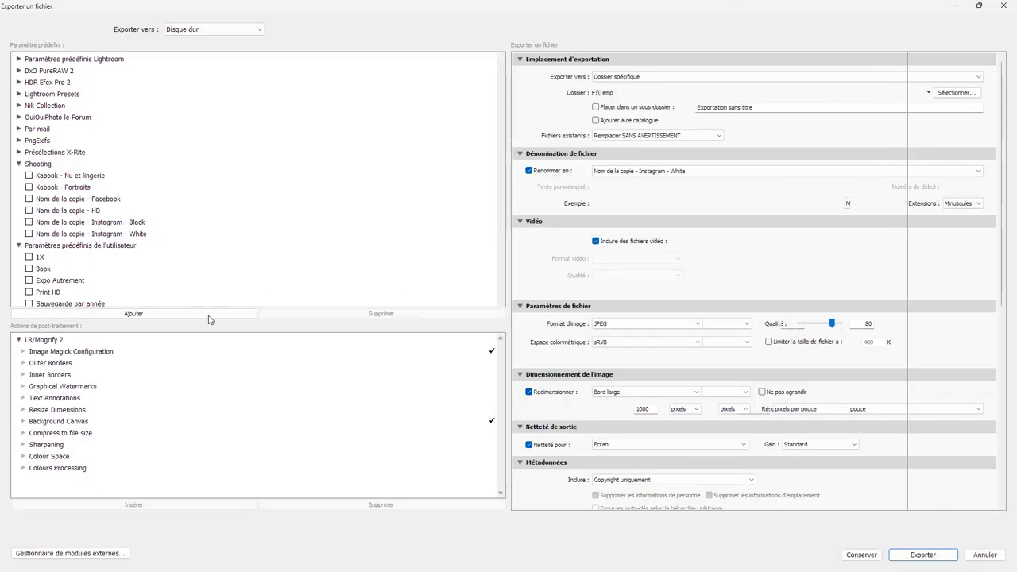
{"action": "left_click_drag", "start_coordinate": [501, 220], "coordinate": [499, 288]}
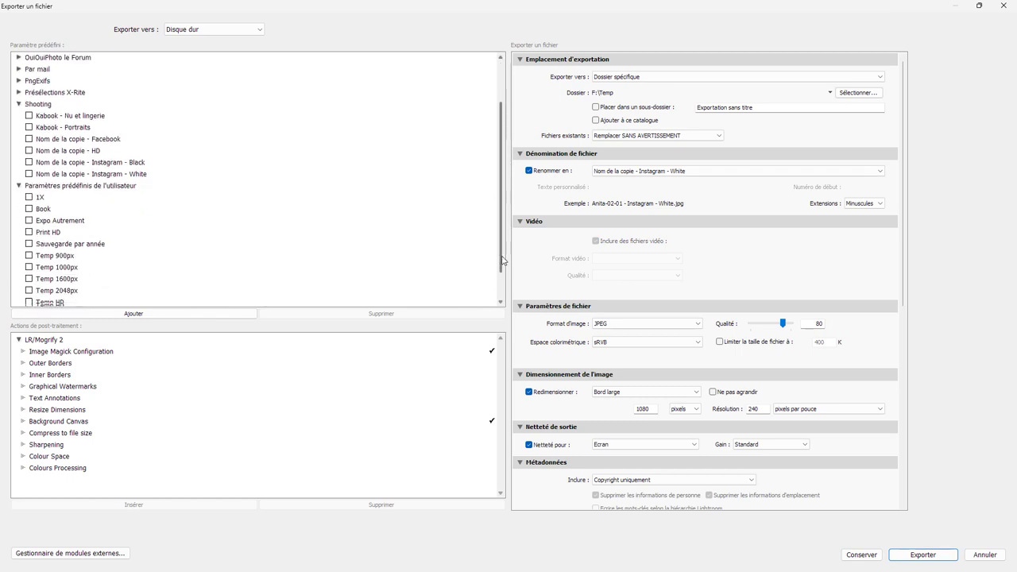
{"action": "left_click", "coordinate": [75, 261]}
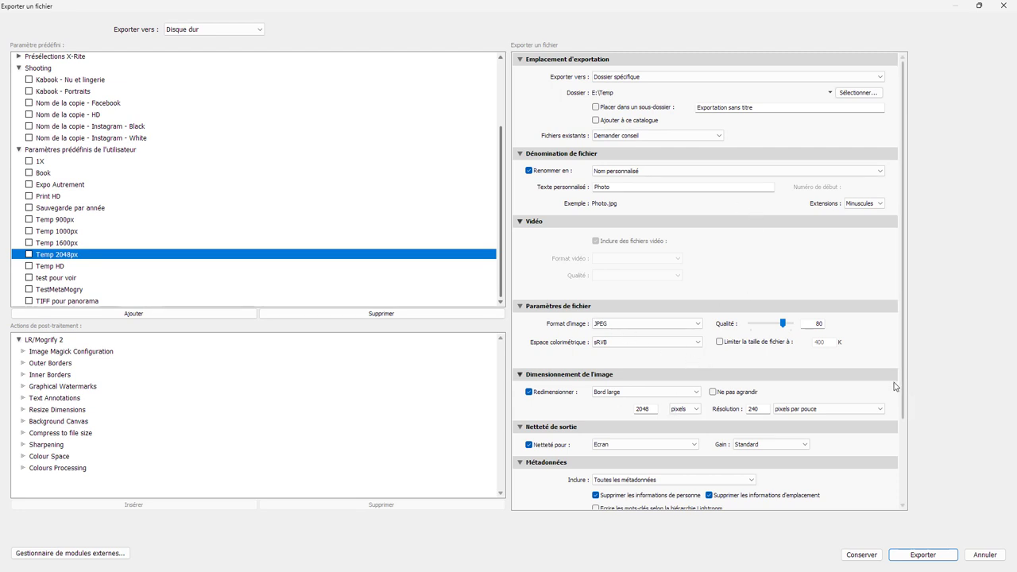
{"action": "scroll", "coordinate": [904, 385], "scroll_direction": "down", "scroll_amount": 3}
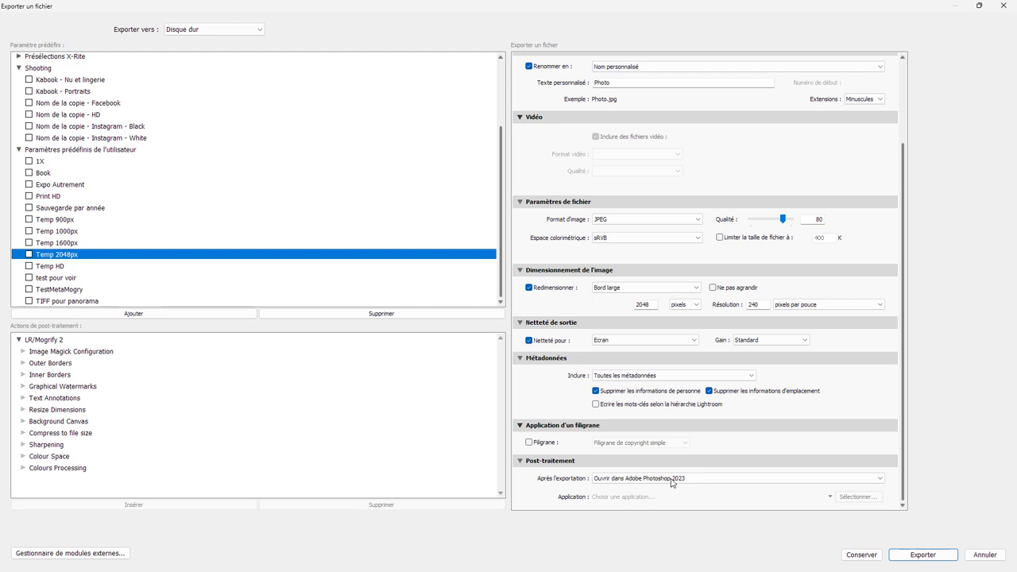
{"action": "left_click", "coordinate": [672, 482]}
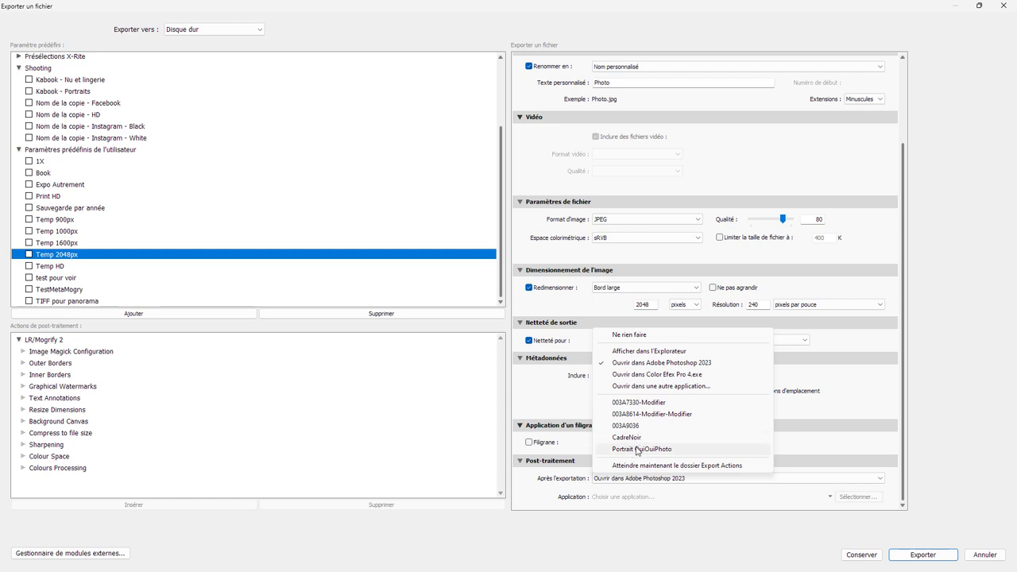
{"action": "left_click", "coordinate": [634, 438]}
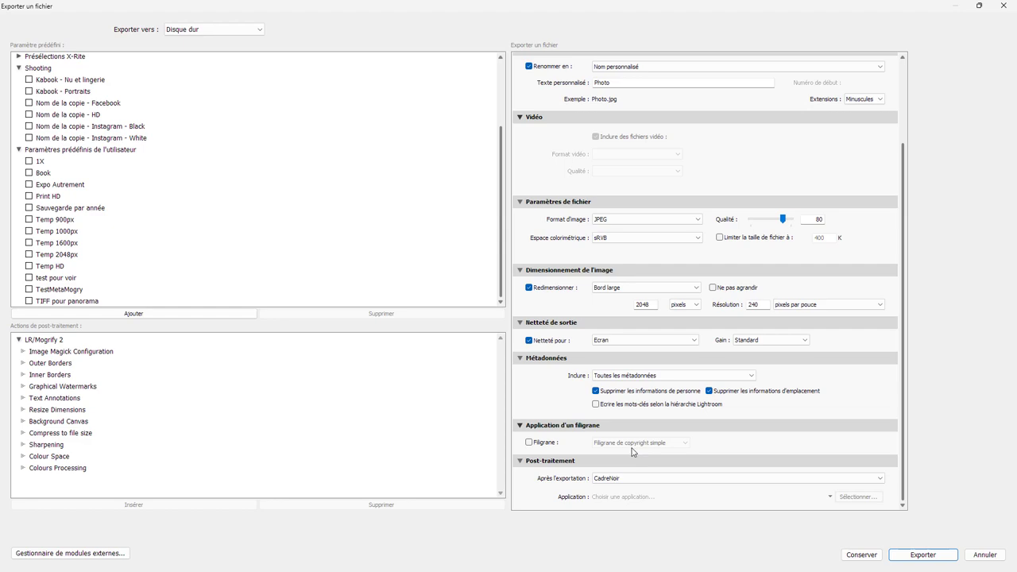
{"action": "left_click", "coordinate": [910, 554]}
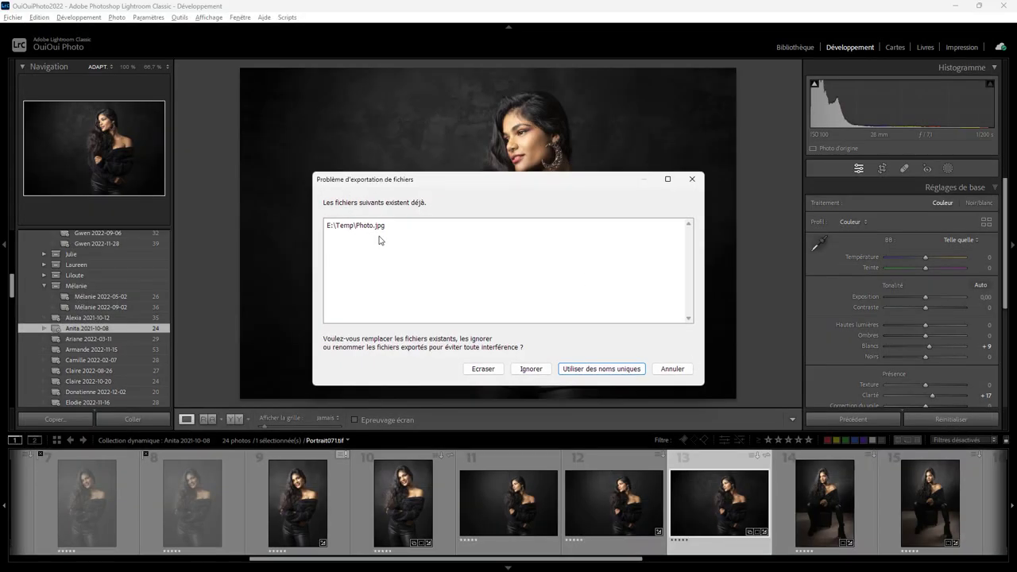
- Overwrite the existing Photo.jpg in the export conflict dialog (Ecraser)
{"action": "left_click", "coordinate": [485, 369]}
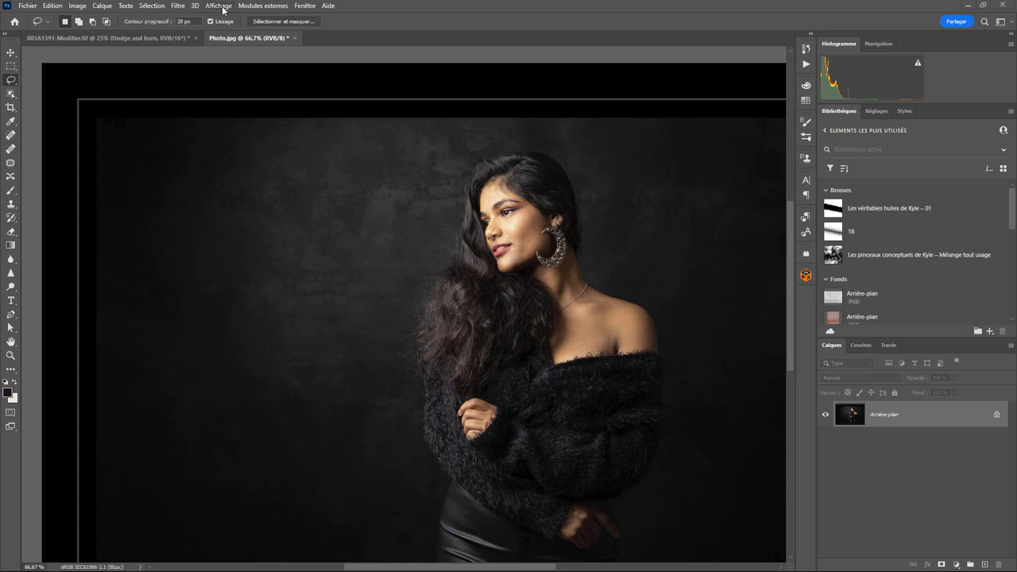
- Zoom out to 33.3% so the whole CadreNoir-framed Photo.jpg fits the window
{"action": "key", "text": "ctrl+minus"}
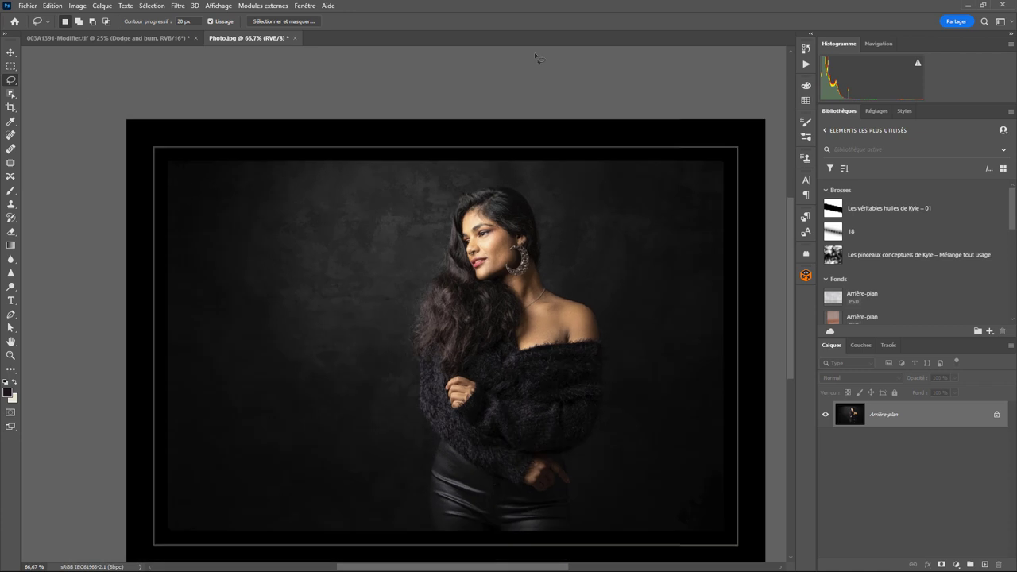
{"action": "key", "text": "ctrl+minus"}
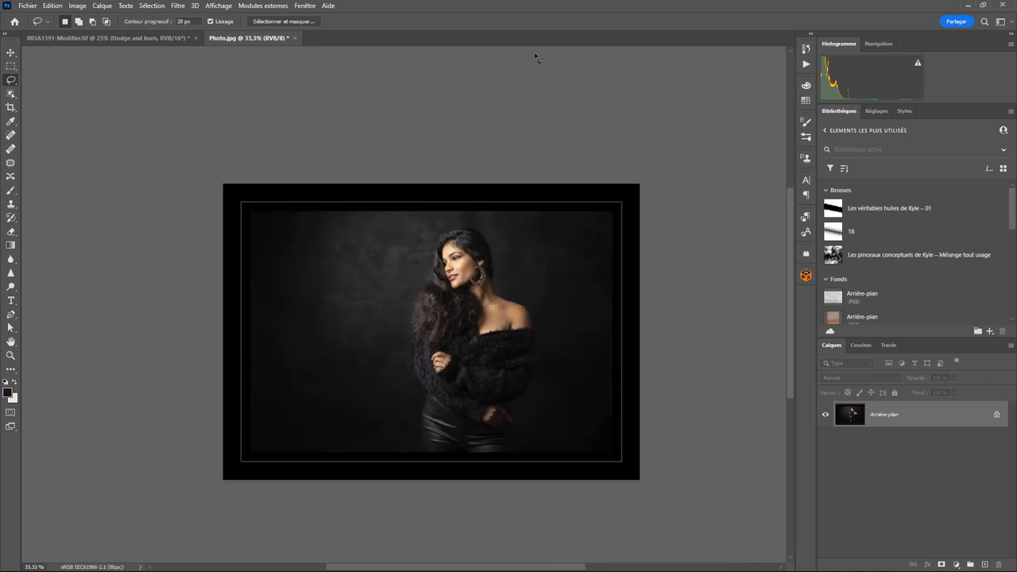